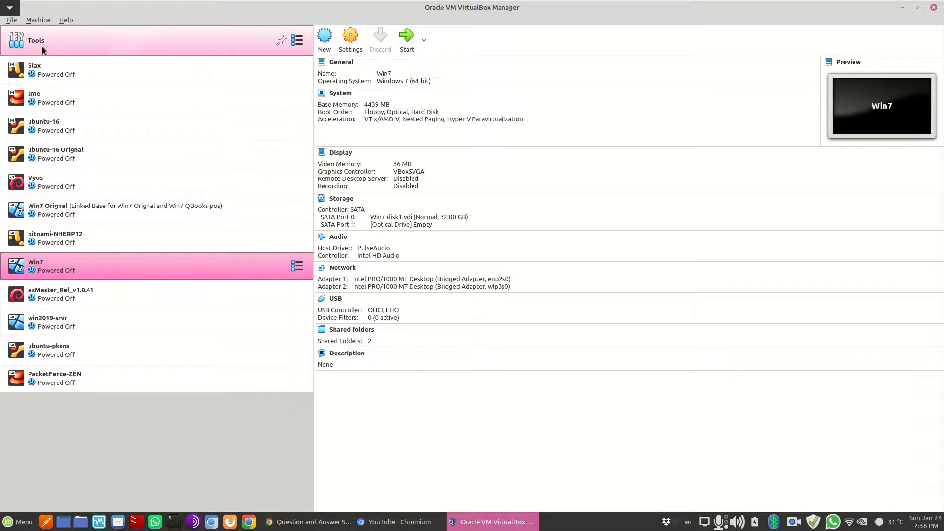
# Glance at the File menu, then bring up the Linux Mint application launcher
pyautogui.click(11, 19)
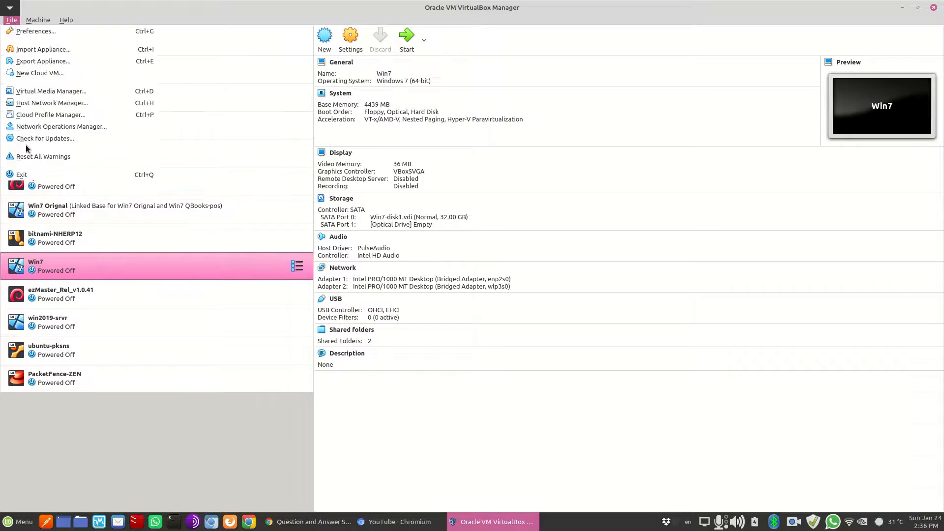
pyautogui.click(85, 428)
pyautogui.click(18, 521)
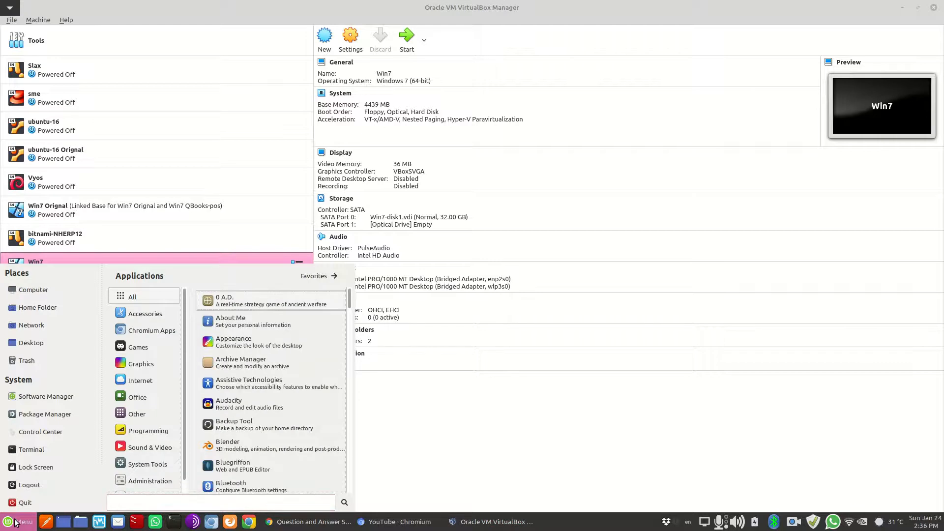
# Launch LibreOffice Writer and recover the unsaved CRS Document.docx
pyautogui.write('writer')
pyautogui.press('Return')
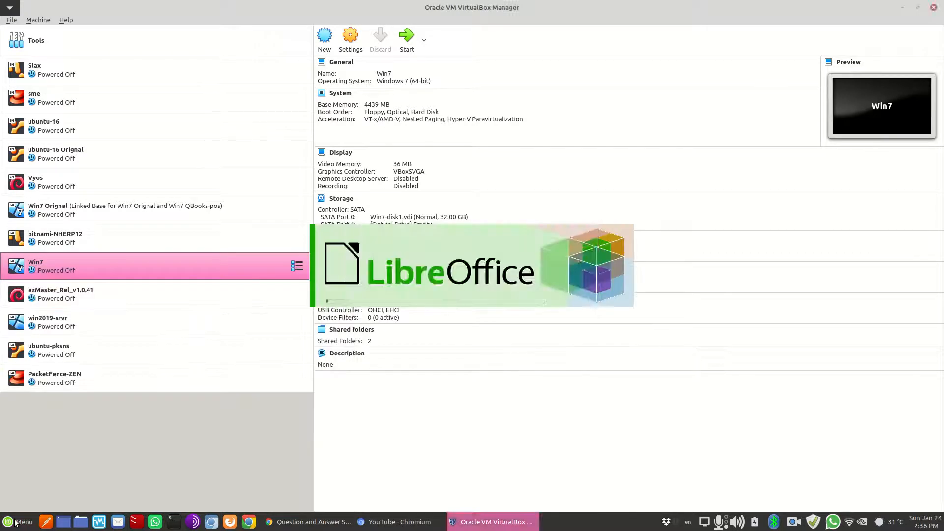
pyautogui.click(568, 305)
pyautogui.click(569, 305)
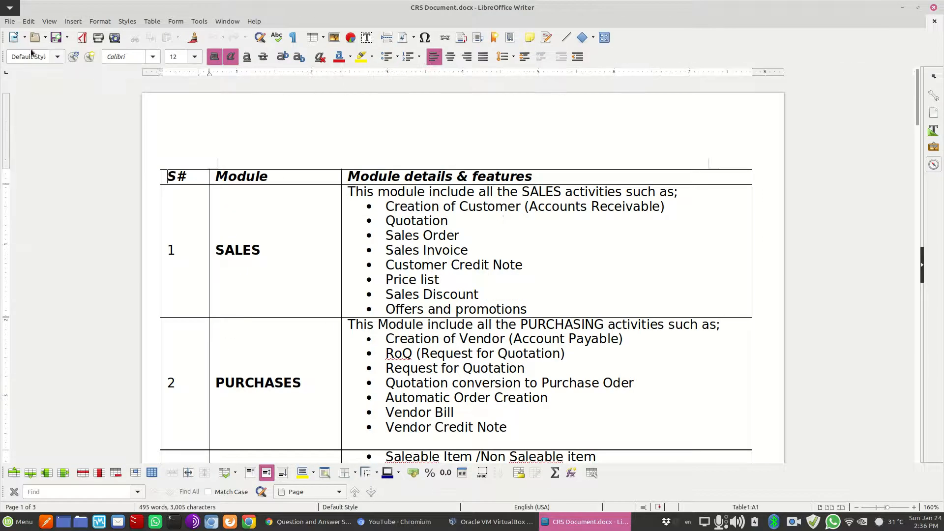
# Start a new document with the heading 'Installing PROXMOX :))'
pyautogui.click(14, 38)
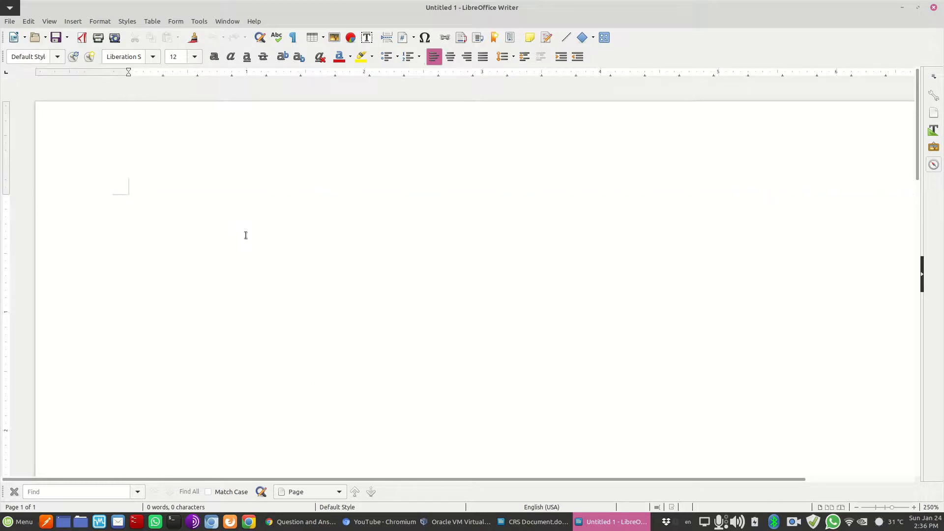
pyautogui.write('Installing P')
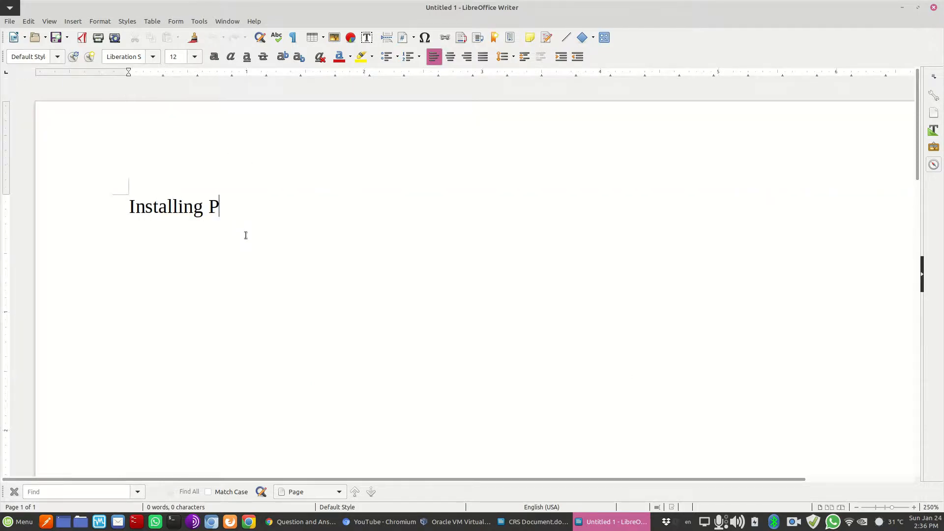
pyautogui.write('ROXMOX')
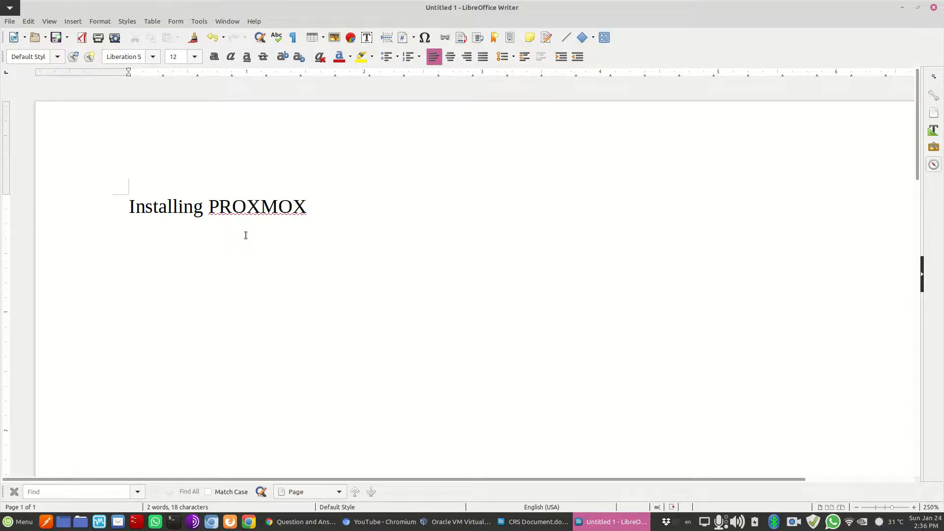
pyautogui.write(' :))')
pyautogui.press('Return')
pyautogui.write('it')
pyautogui.press('BackSpace')
pyautogui.press('BackSpace')
pyautogui.press('BackSpace')
pyautogui.tripleClick(224, 212)
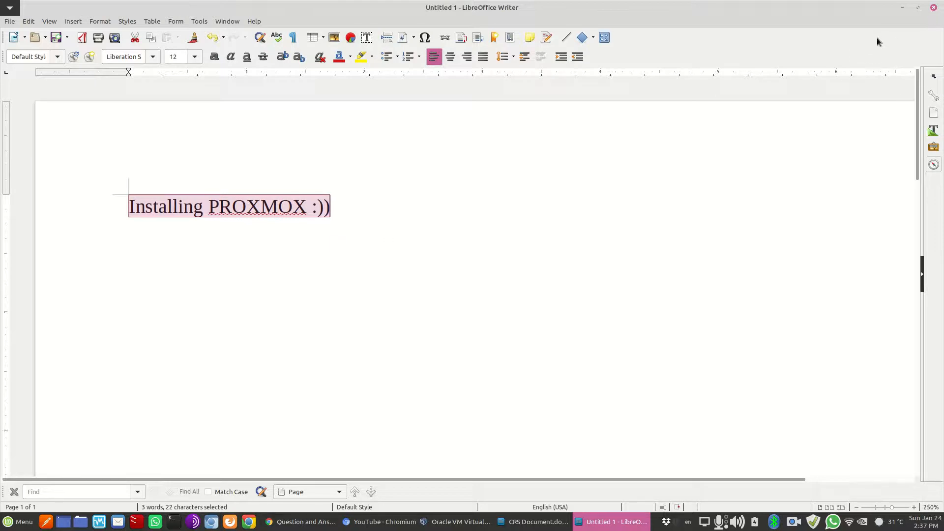
# Close both the scratch document and CRS Document.docx without saving
pyautogui.click(933, 7)
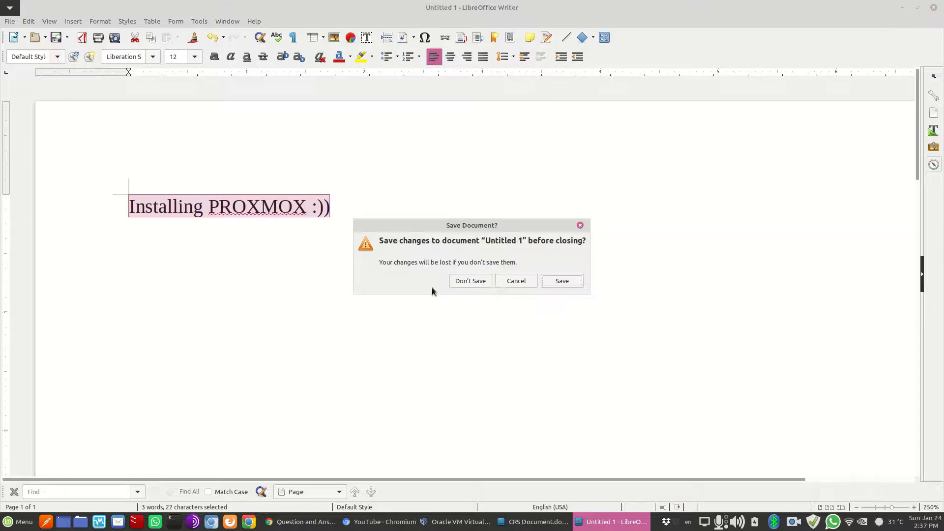
pyautogui.click(462, 281)
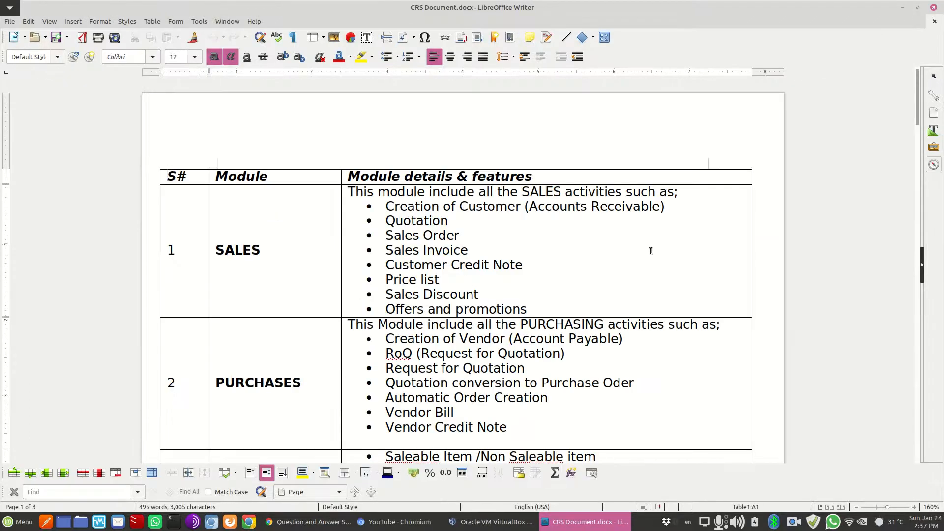
pyautogui.click(934, 8)
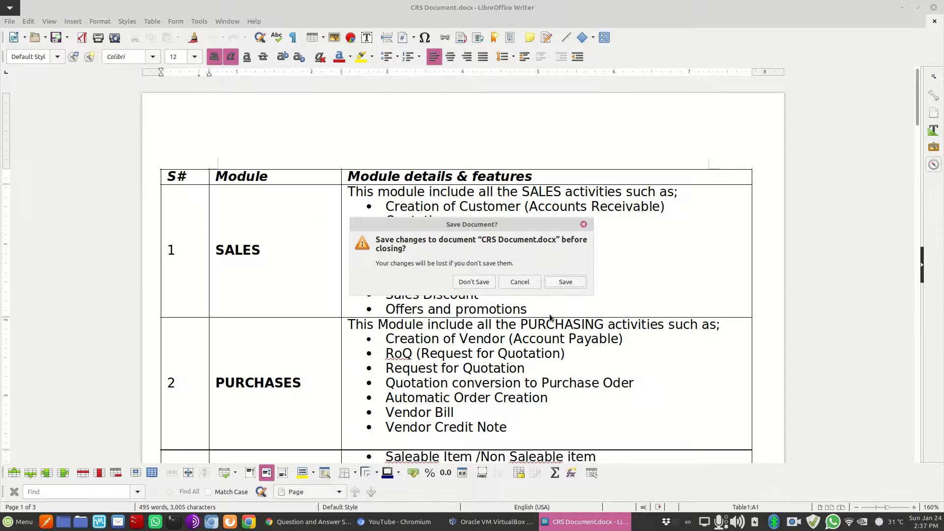
pyautogui.click(479, 282)
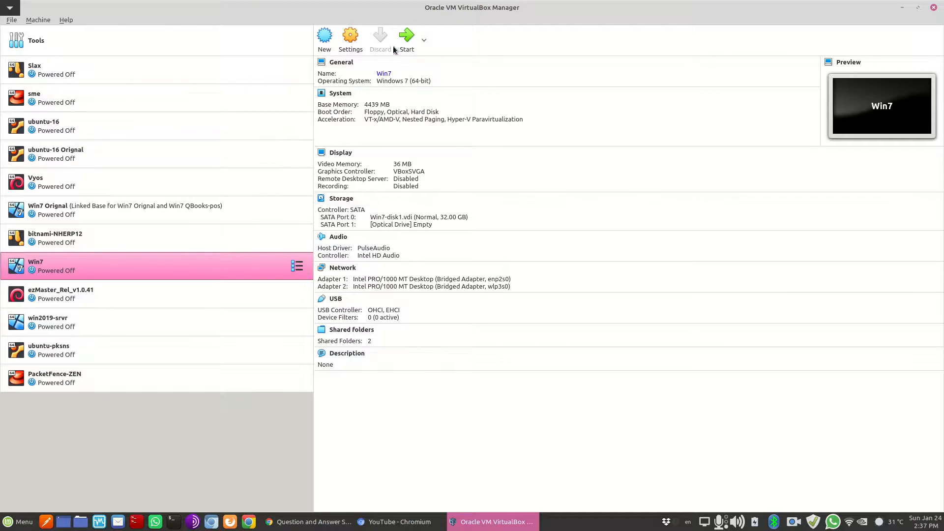
# Create a new VM named PROXMOX, Linux Ubuntu (64-bit), with 5256 MB memory
pyautogui.click(325, 40)
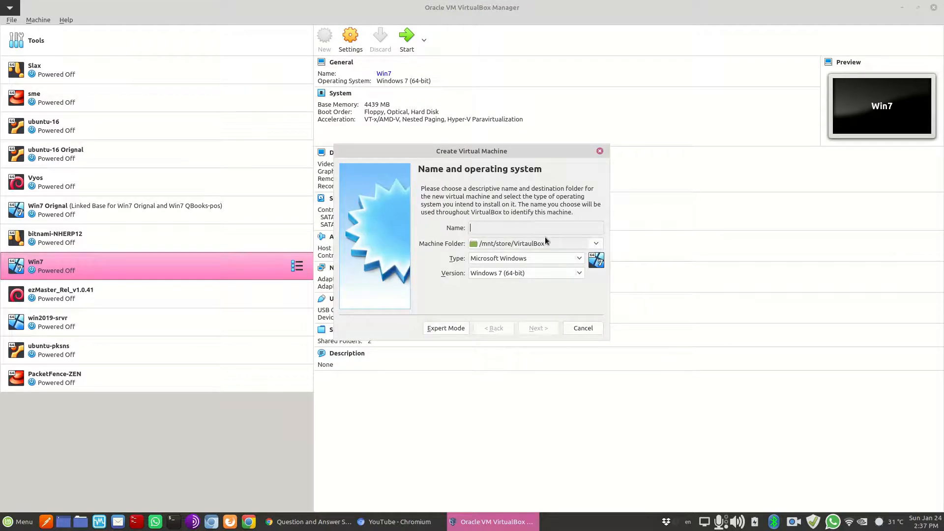
pyautogui.write('PROXMOX')
pyautogui.click(520, 261)
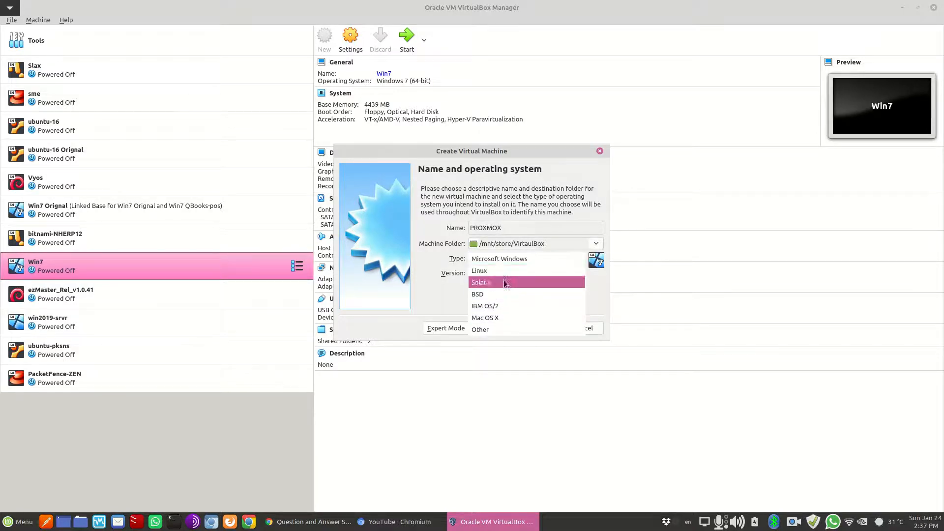
pyautogui.click(506, 274)
pyautogui.click(506, 273)
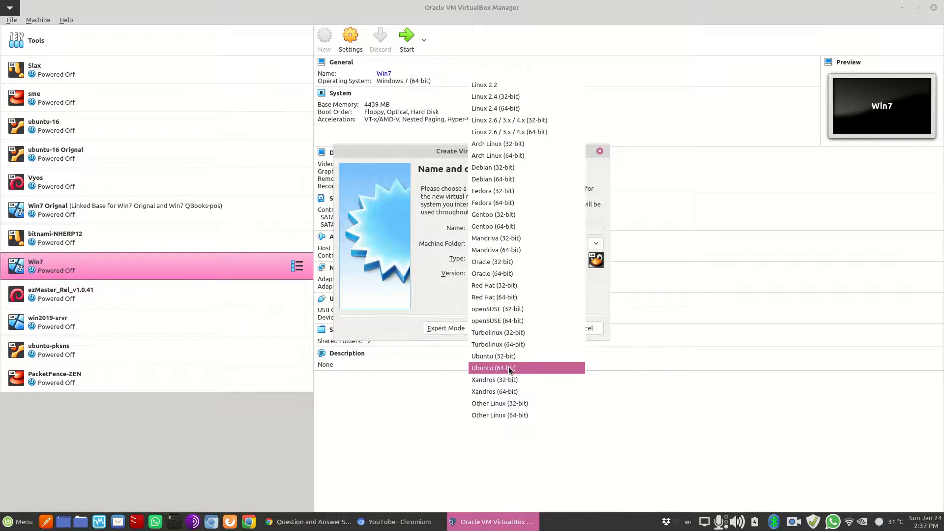
pyautogui.click(511, 369)
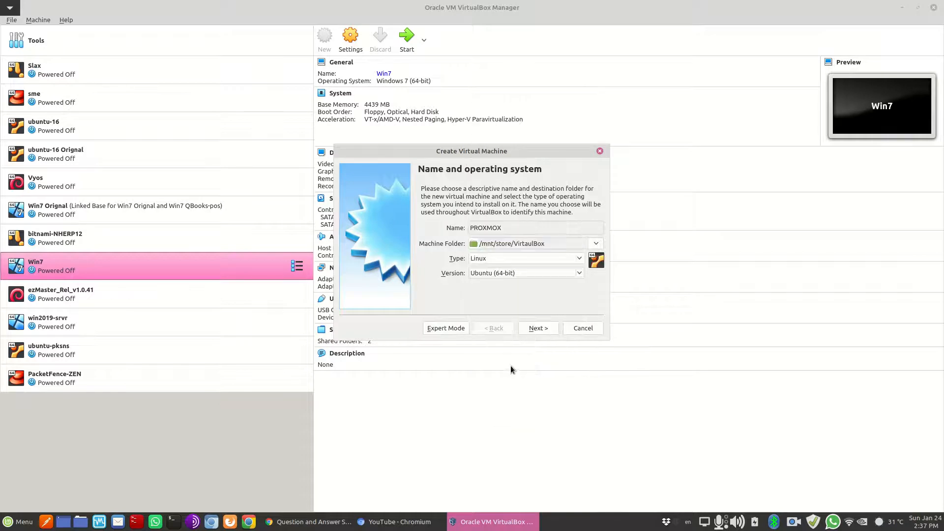
pyautogui.click(544, 328)
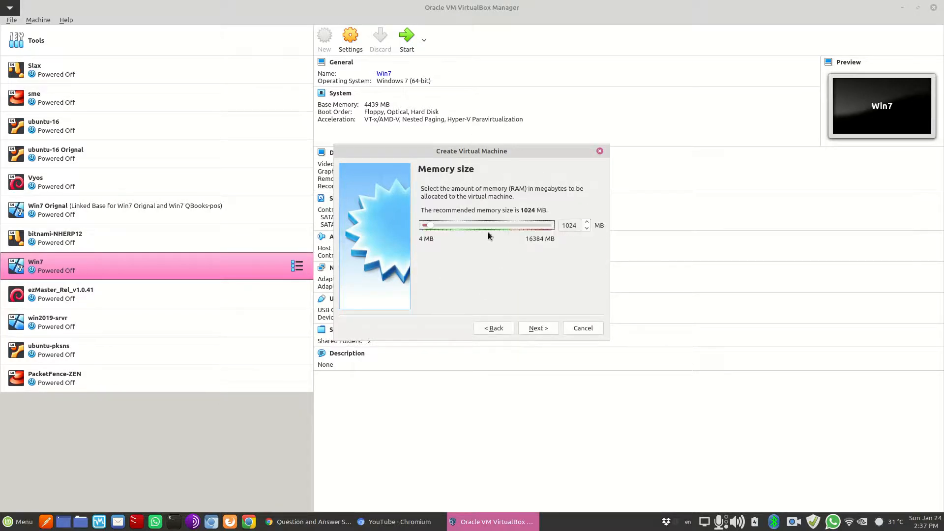
pyautogui.moveTo(430, 226); pyautogui.dragTo(466, 225)
pyautogui.click(173, 521)
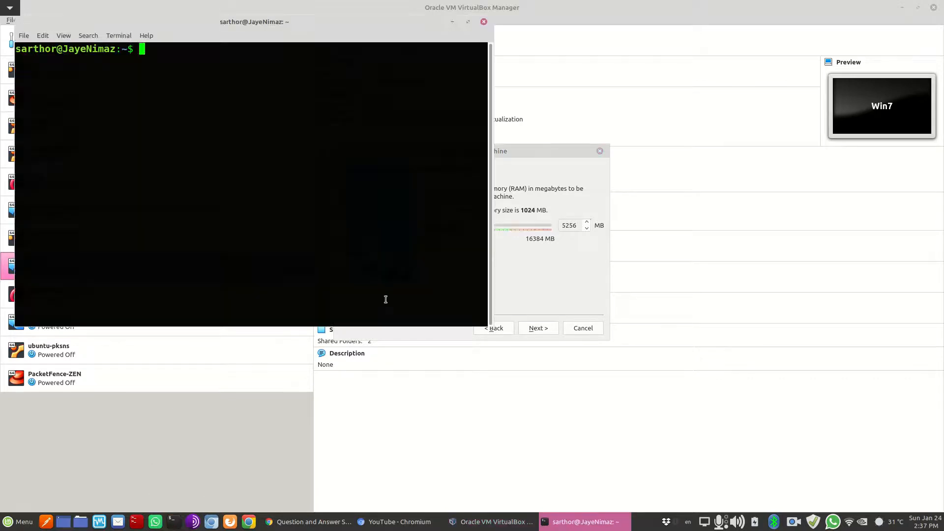
pyautogui.write('inxi -m')
pyautogui.press('Return')
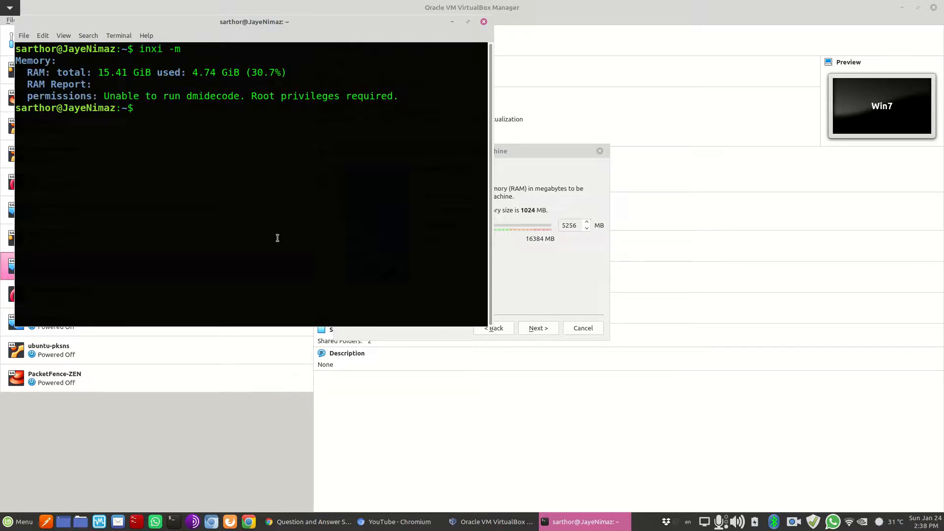
pyautogui.moveTo(102, 72); pyautogui.dragTo(134, 73)
pyautogui.click(484, 22)
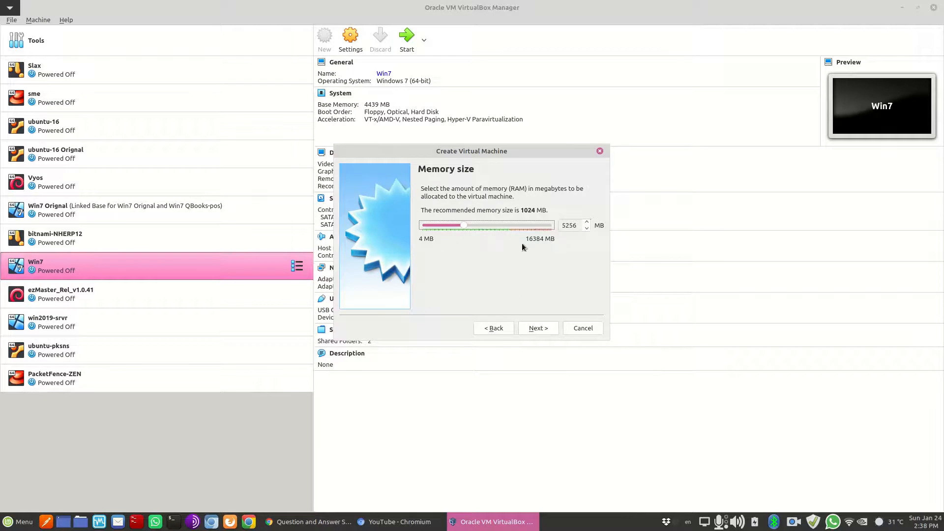
# Give PROXMOX a new dynamically allocated 27.99 GB VDI disk and finish creating it
pyautogui.click(542, 328)
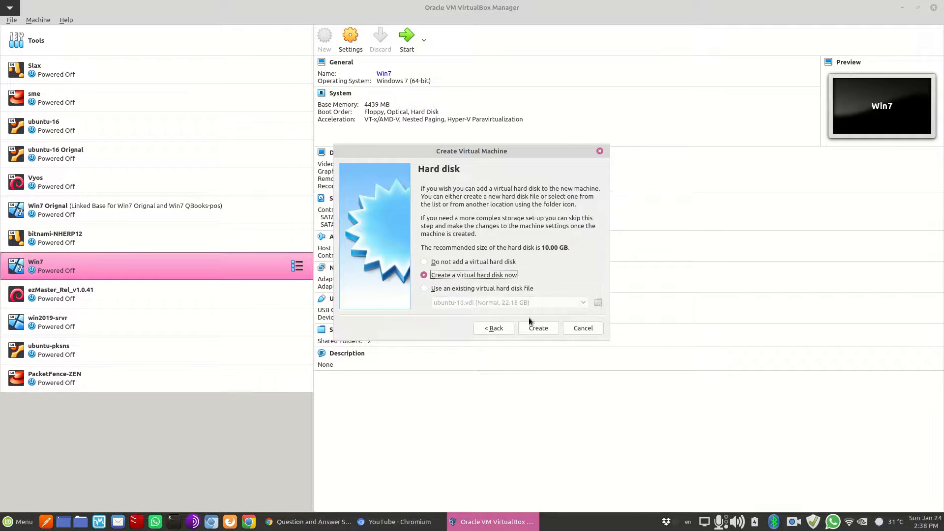
pyautogui.click(537, 328)
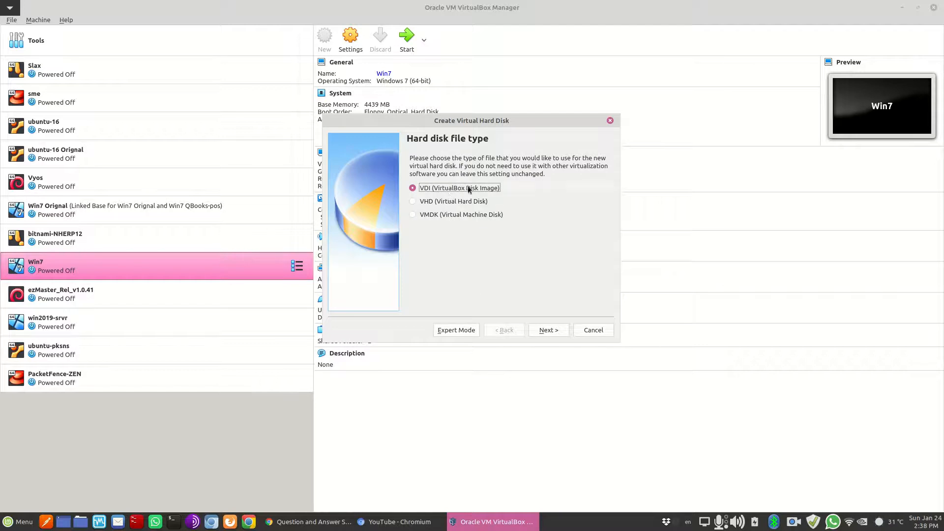
pyautogui.click(541, 333)
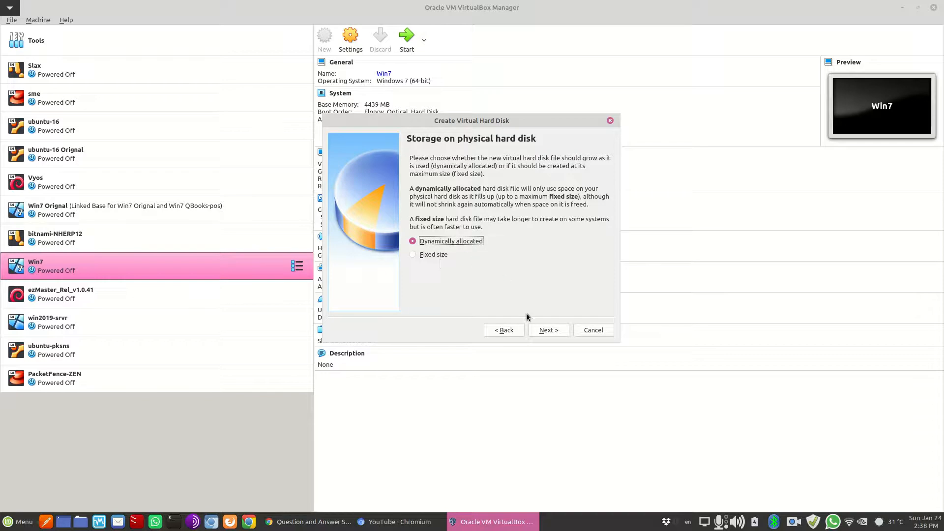
pyautogui.click(540, 329)
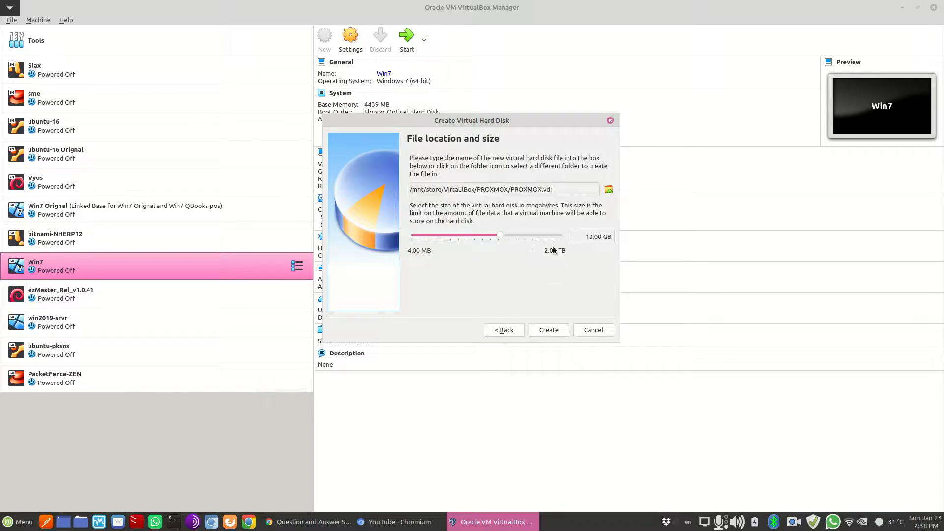
pyautogui.moveTo(501, 237); pyautogui.dragTo(512, 238)
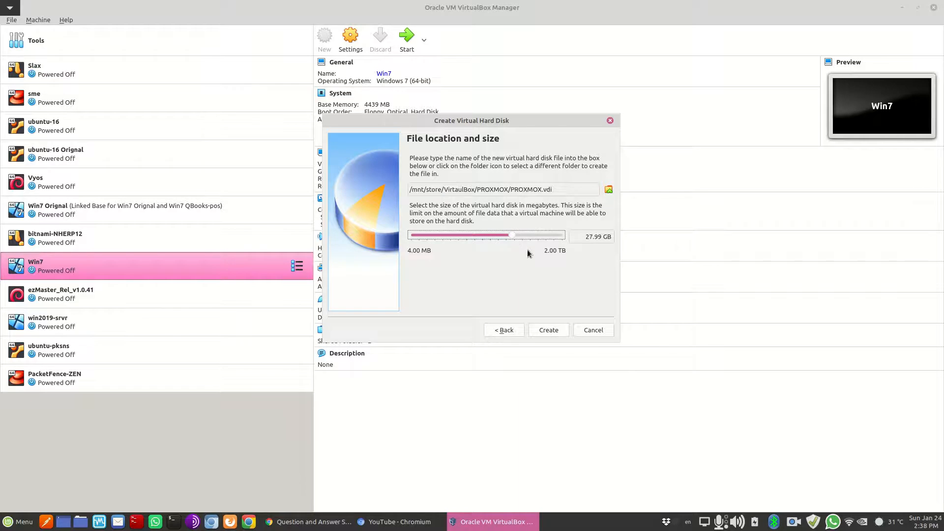
pyautogui.click(549, 330)
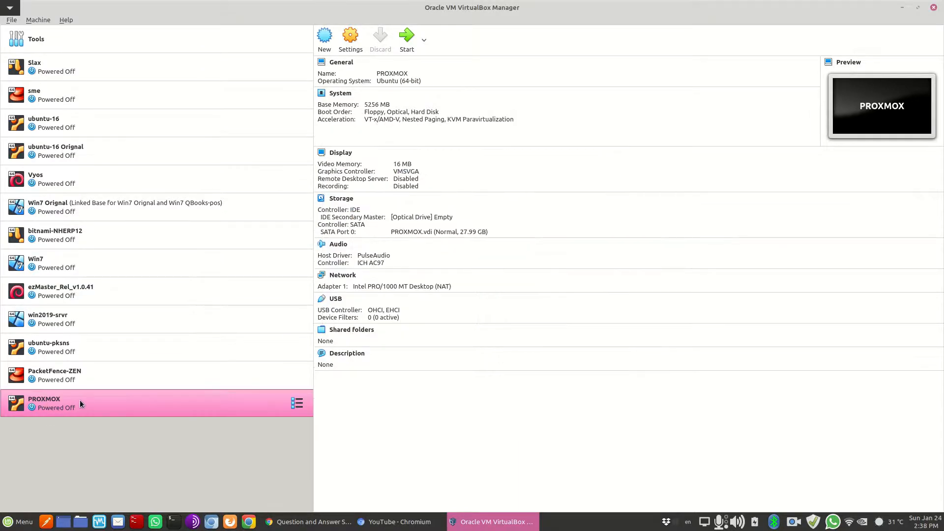
# Review PROXMOX's System, Display, Storage, Audio and Network settings, then cancel without saving
pyautogui.click(350, 39)
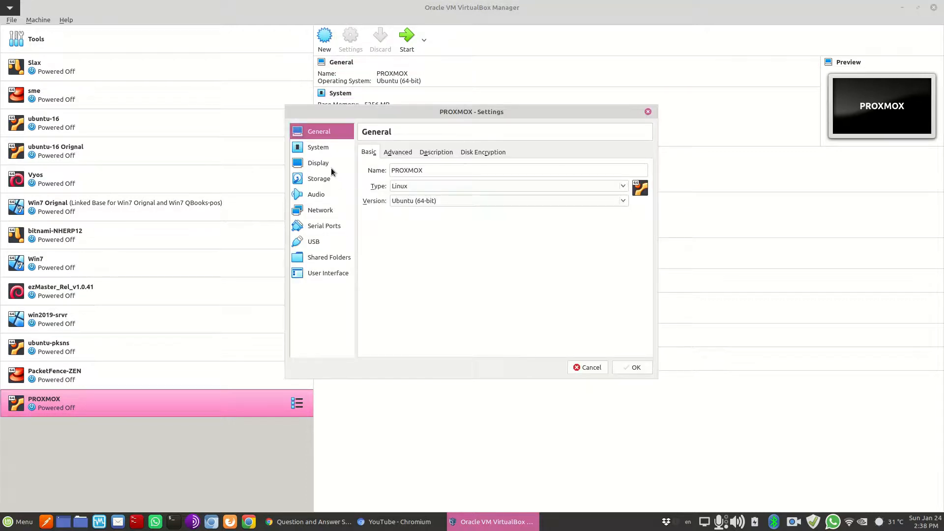
pyautogui.click(330, 151)
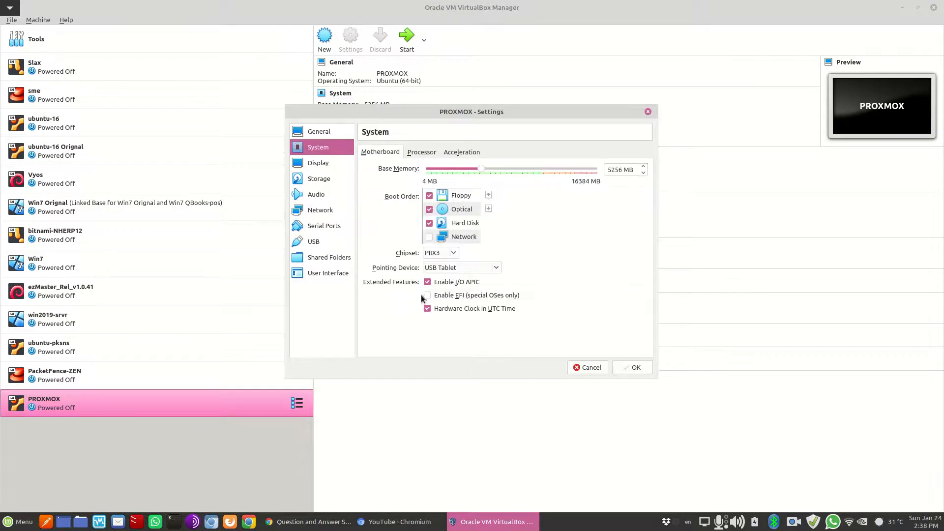
pyautogui.click(320, 167)
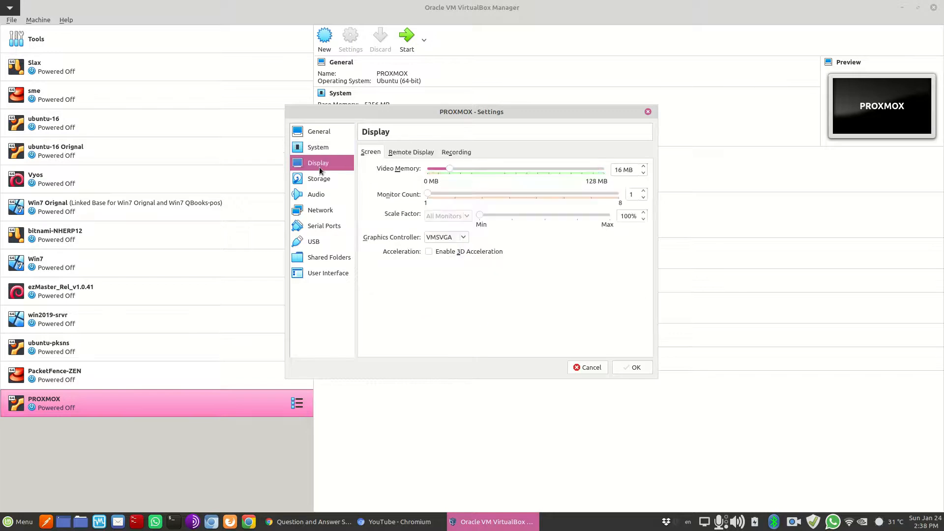
pyautogui.click(450, 170)
pyautogui.moveTo(452, 172); pyautogui.dragTo(458, 171)
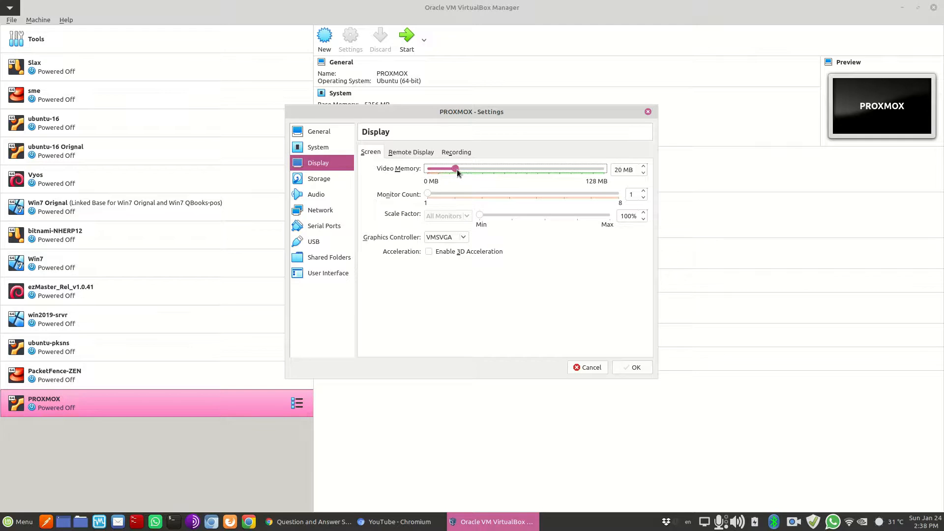
pyautogui.click(322, 179)
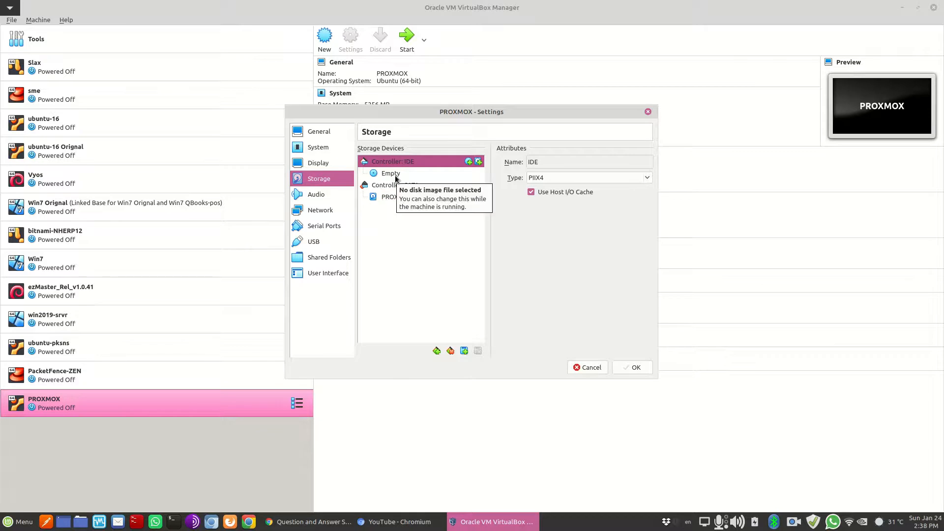
pyautogui.click(333, 194)
pyautogui.click(321, 211)
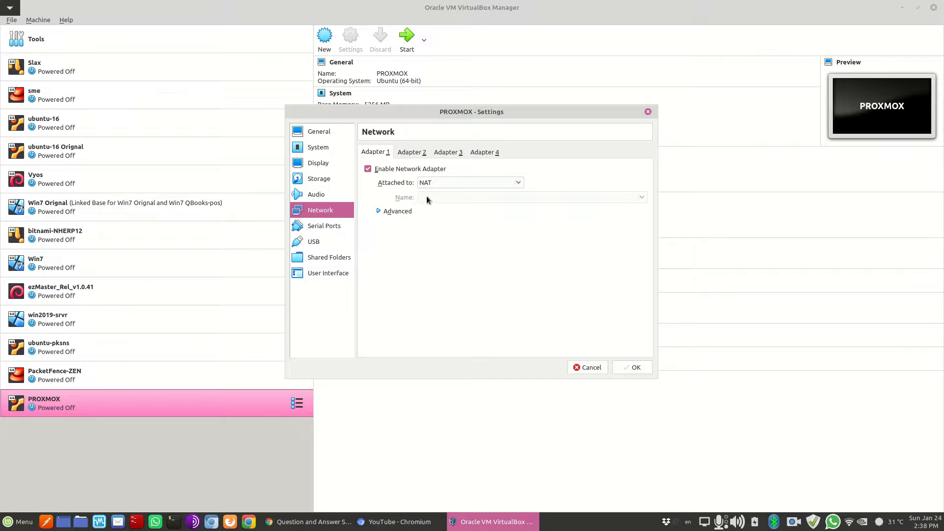
pyautogui.click(589, 367)
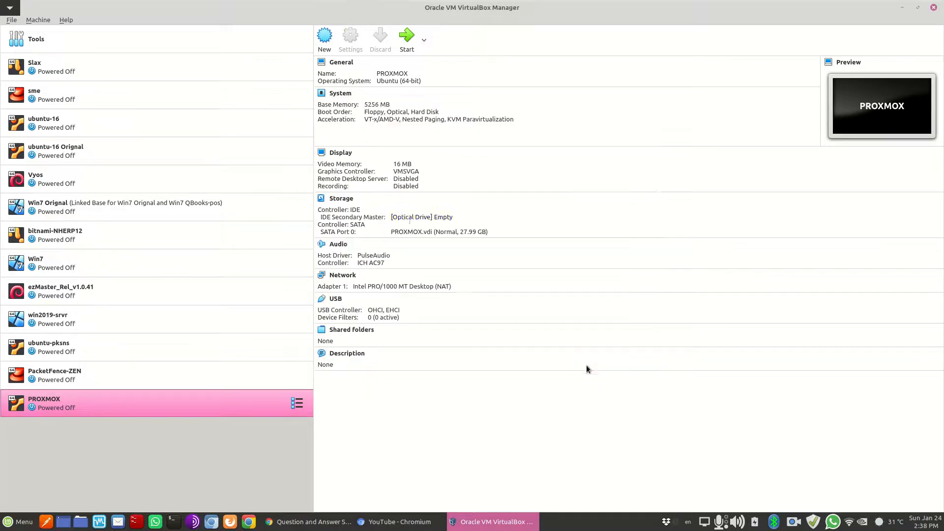
# Boot the PROXMOX VM from the proxmox-ve_6.0-1.iso installer image
pyautogui.click(407, 38)
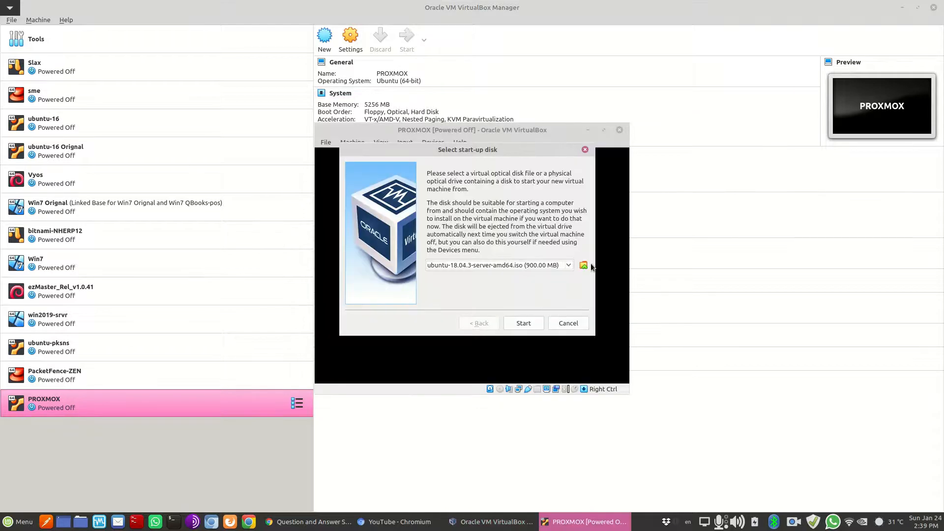
pyautogui.click(584, 265)
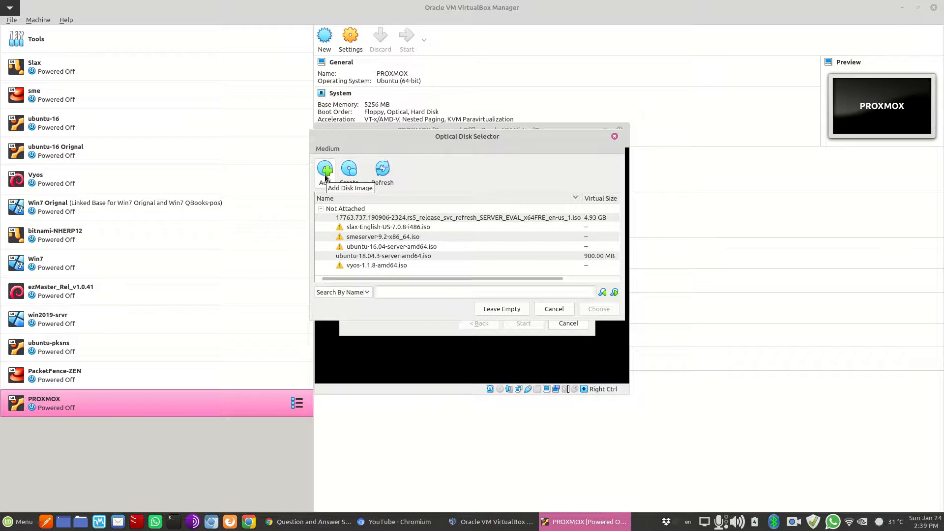
pyautogui.click(325, 169)
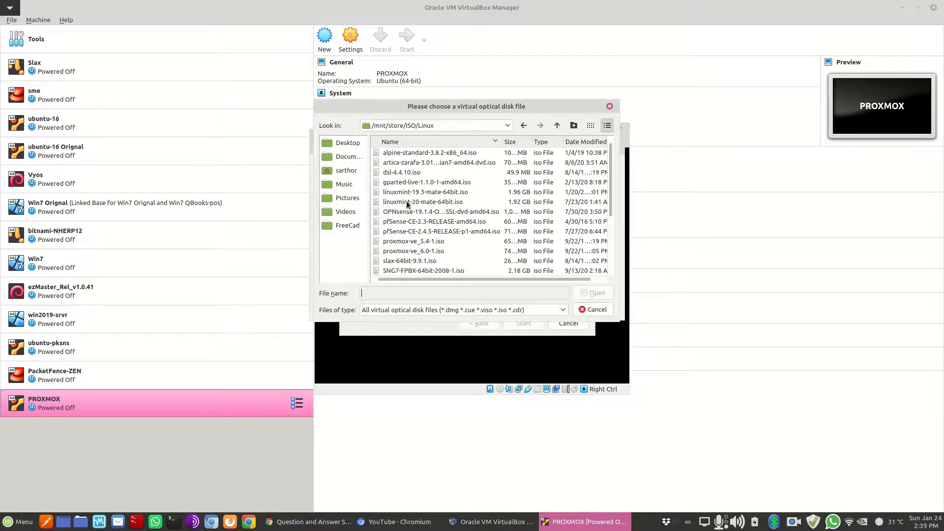
pyautogui.click(403, 251)
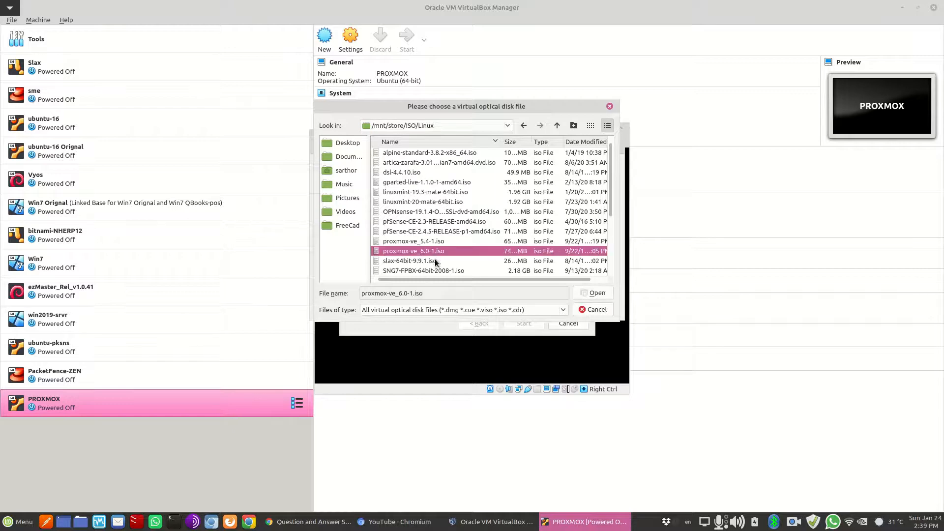
pyautogui.scroll(-2, 435, 259)
pyautogui.click(596, 298)
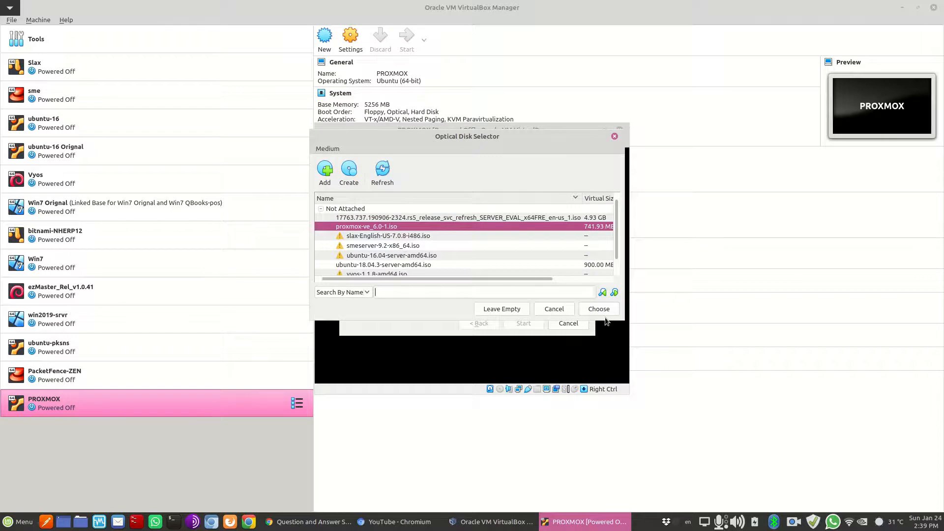
pyautogui.click(600, 310)
pyautogui.click(524, 323)
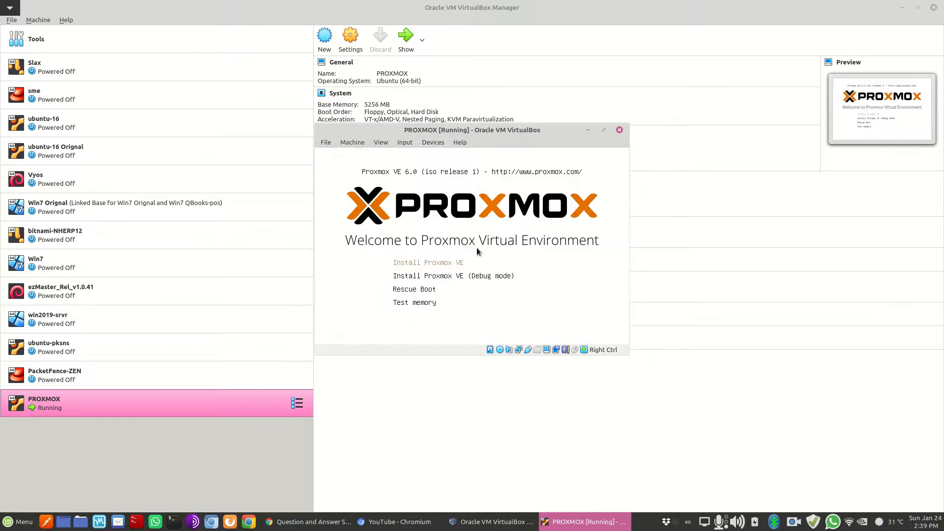
# Launch Install Proxmox VE and acknowledge the missing KVM support warning
pyautogui.click(468, 264)
pyautogui.press('Return')
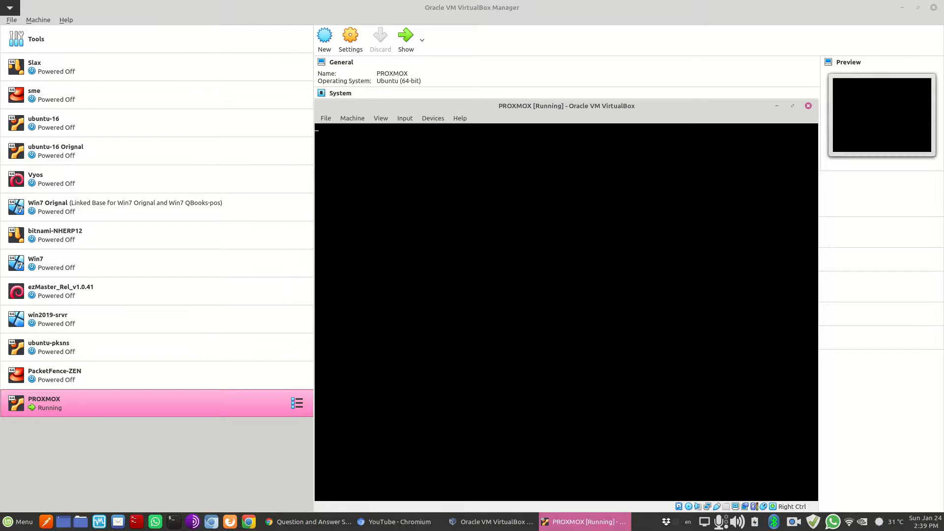
pyautogui.moveTo(500, 102); pyautogui.dragTo(428, 50)
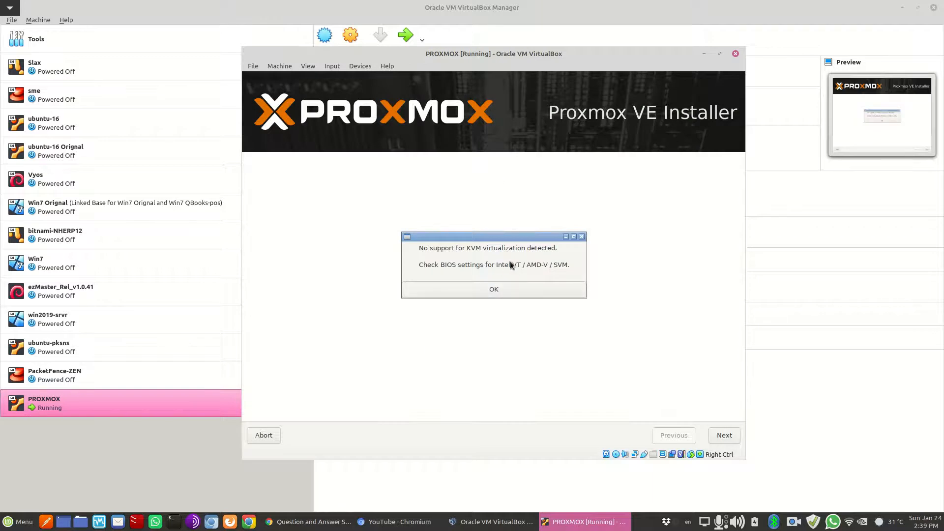
pyautogui.click(459, 289)
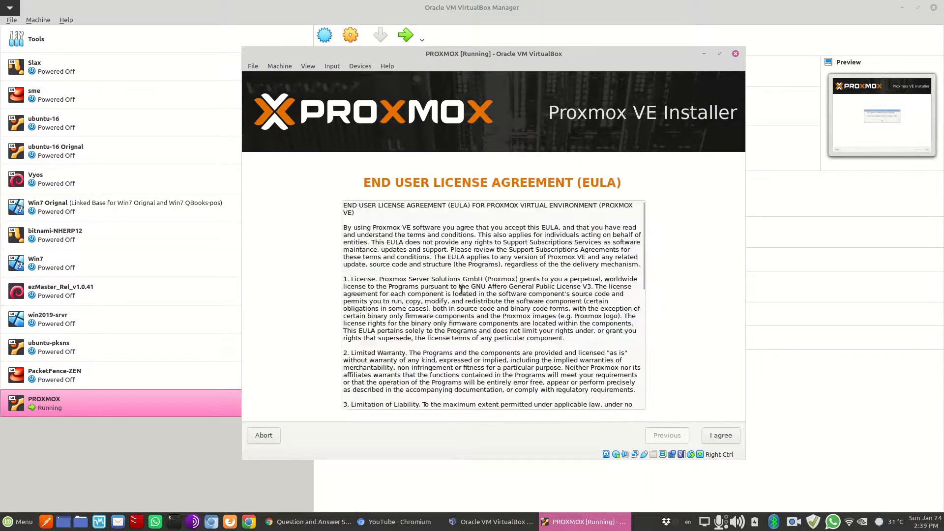
# Accept the licence, keep /dev/sda as target, and accept default location and time zone
pyautogui.click(724, 435)
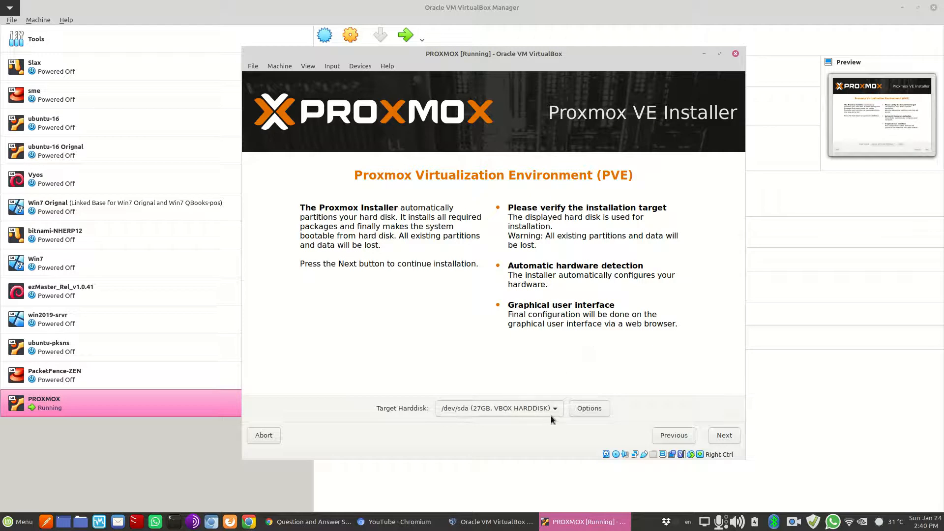
pyautogui.click(550, 410)
pyautogui.click(551, 410)
pyautogui.click(727, 437)
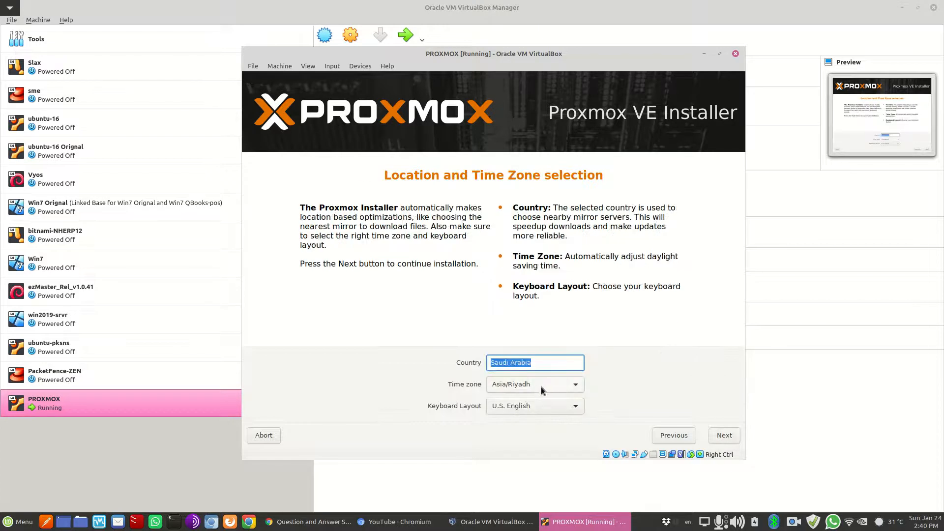
pyautogui.click(714, 435)
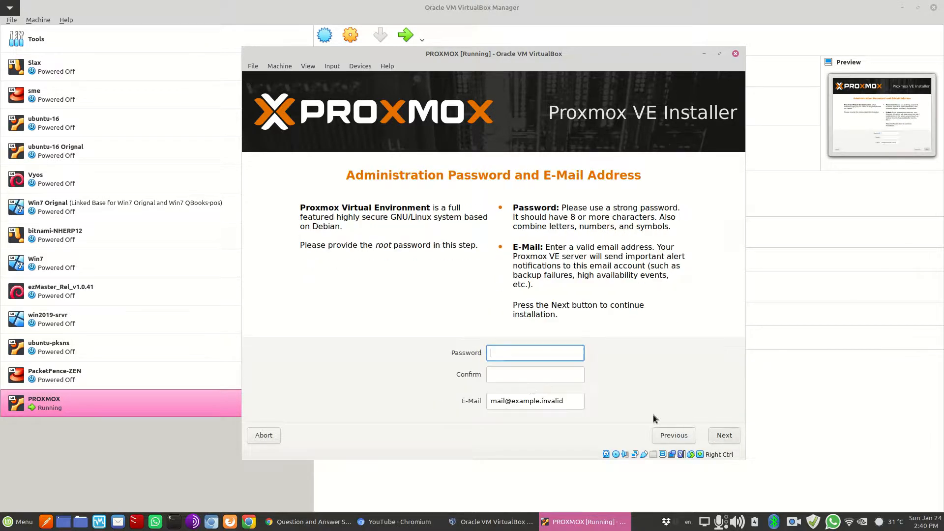
# Enter and confirm the root password and set the administrator's e-mail address
pyautogui.write('*********')
pyautogui.press('Tab')
pyautogui.write('********')
pyautogui.press('Tab')
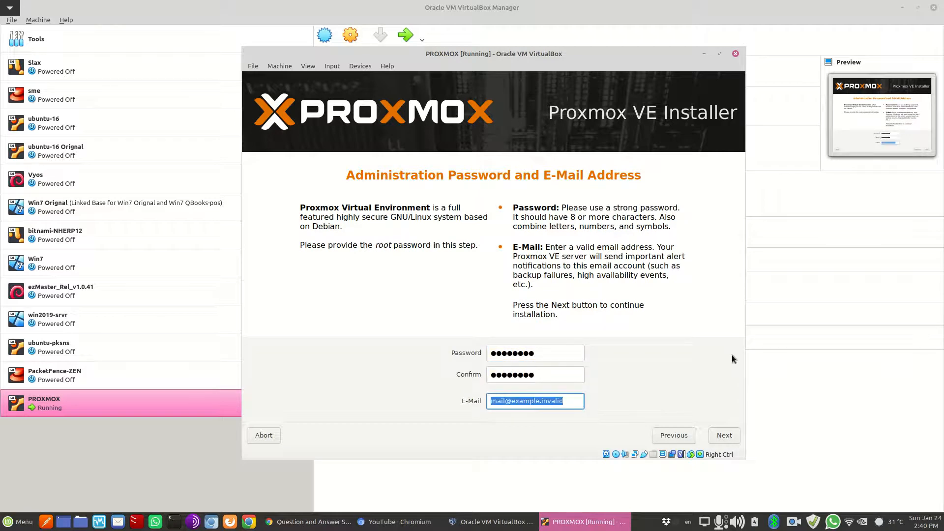
pyautogui.write('me')
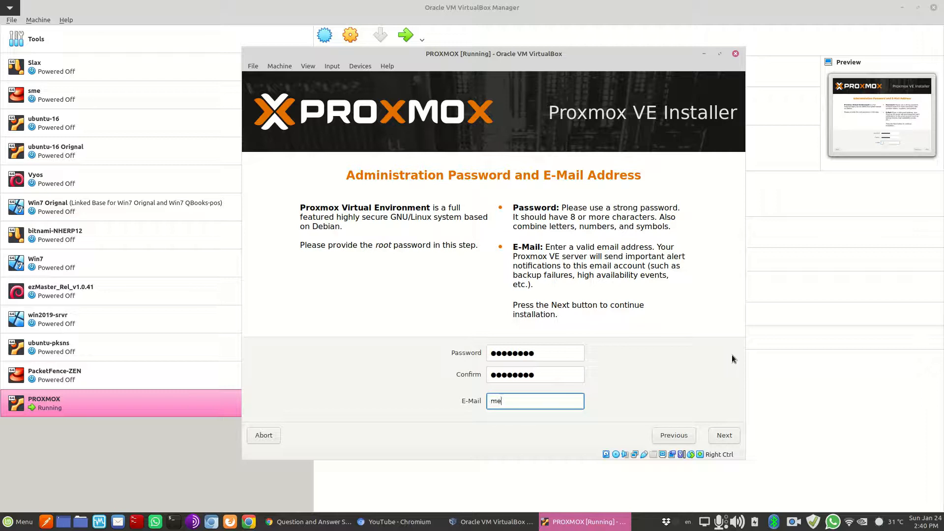
pyautogui.write('@me.com')
pyautogui.doubleClick(513, 397)
pyautogui.tripleClick(512, 396)
pyautogui.click(724, 435)
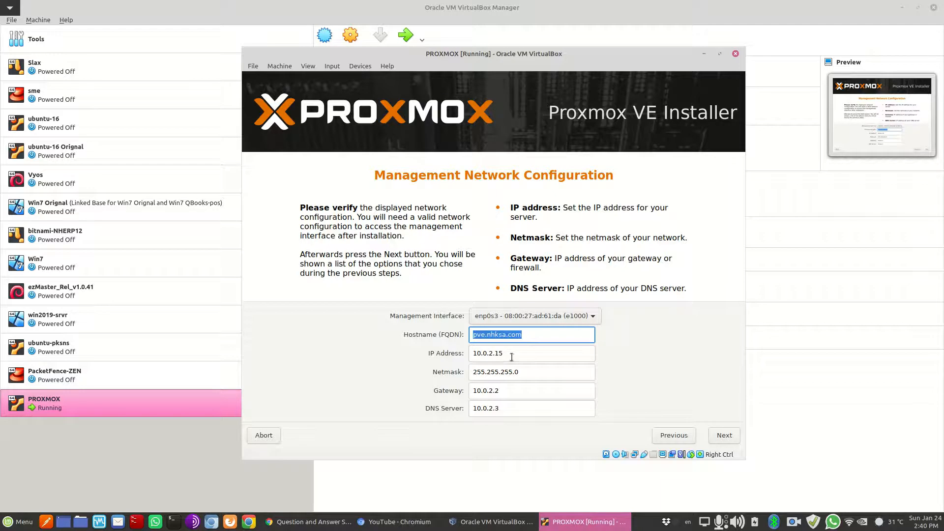
# Change the installer's IP address to 172.16.0.120
pyautogui.tripleClick(513, 356)
pyautogui.click(514, 356)
pyautogui.tripleClick(514, 356)
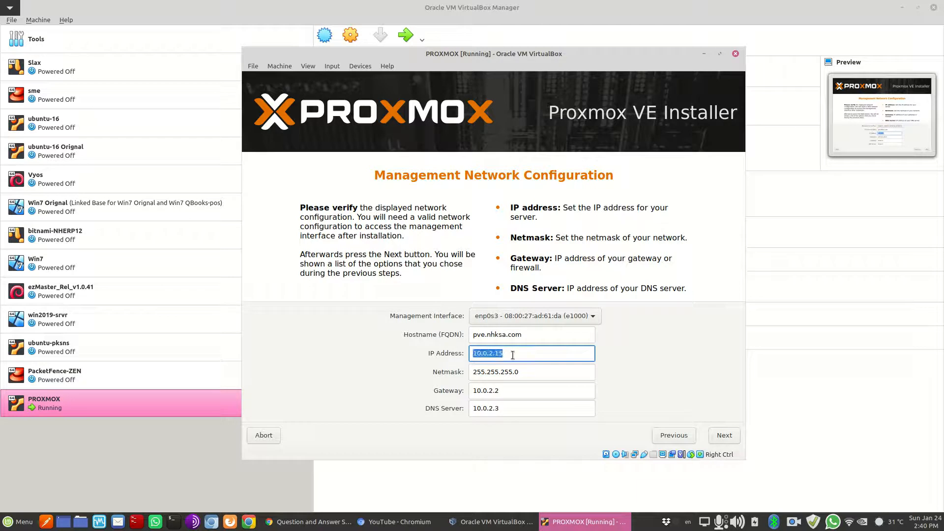
pyautogui.write('1921.')
pyautogui.press('BackSpace')
pyautogui.press('BackSpace')
pyautogui.write('.168')
pyautogui.press('BackSpace')
pyautogui.press('BackSpace')
pyautogui.press('BackSpace')
pyautogui.press('BackSpace')
pyautogui.press('BackSpace')
pyautogui.press('BackSpace')
pyautogui.press('BackSpace')
pyautogui.write('172.16.0.')
pyautogui.write('120``')
pyautogui.press('BackSpace')
# Set netmask 255.255.252.0 and both gateway and DNS server to 172.16.0.1
pyautogui.click(511, 371)
pyautogui.write('2')
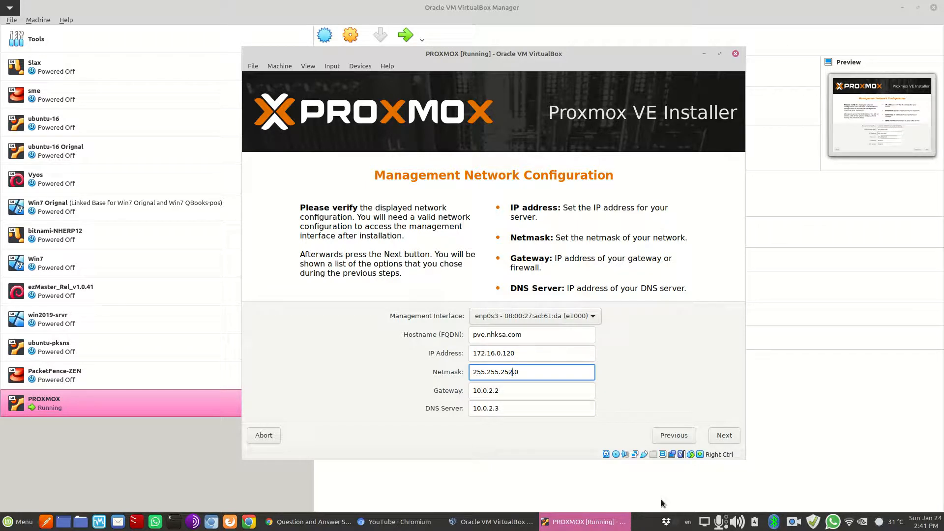
pyautogui.click(505, 390)
pyautogui.tripleClick(505, 391)
pyautogui.write('172.16.0.1')
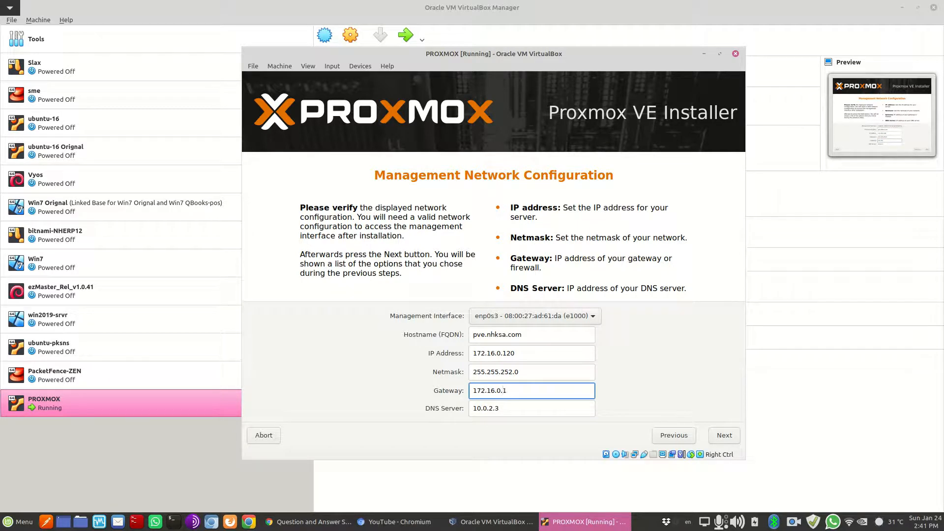
pyautogui.press('Tab')
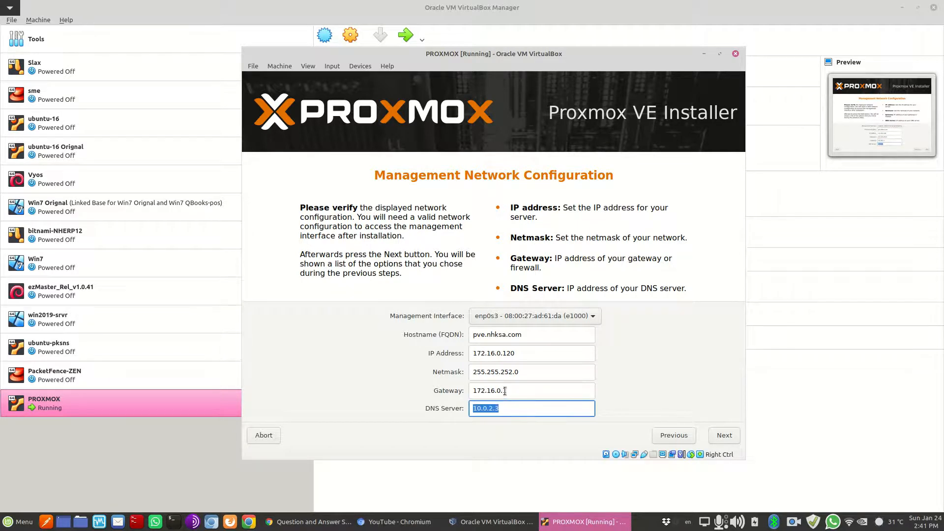
pyautogui.write('16.0')
pyautogui.press('BackSpace')
pyautogui.press('BackSpace')
pyautogui.write('172.16.0.1')
# Keep enp0s3 as management interface, then install Proxmox VE from the summary page
pyautogui.click(595, 316)
pyautogui.click(643, 323)
pyautogui.click(723, 437)
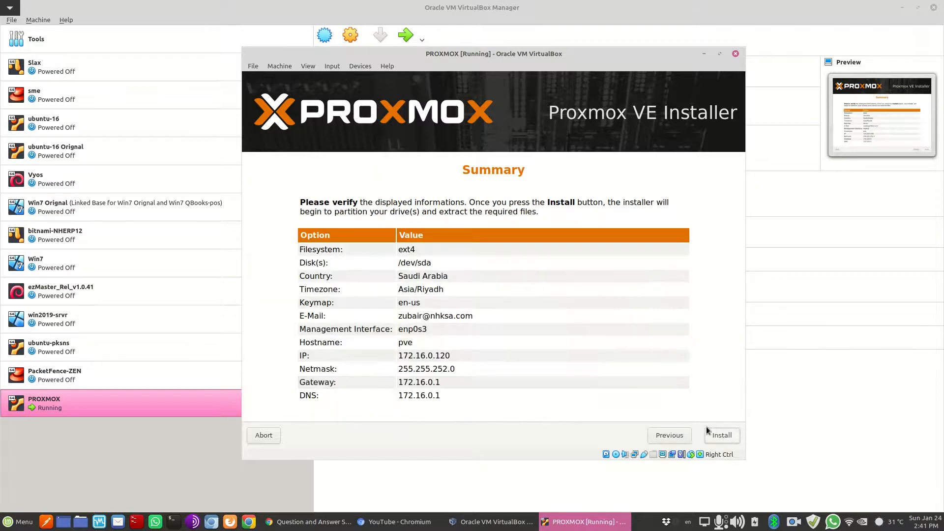
pyautogui.click(725, 436)
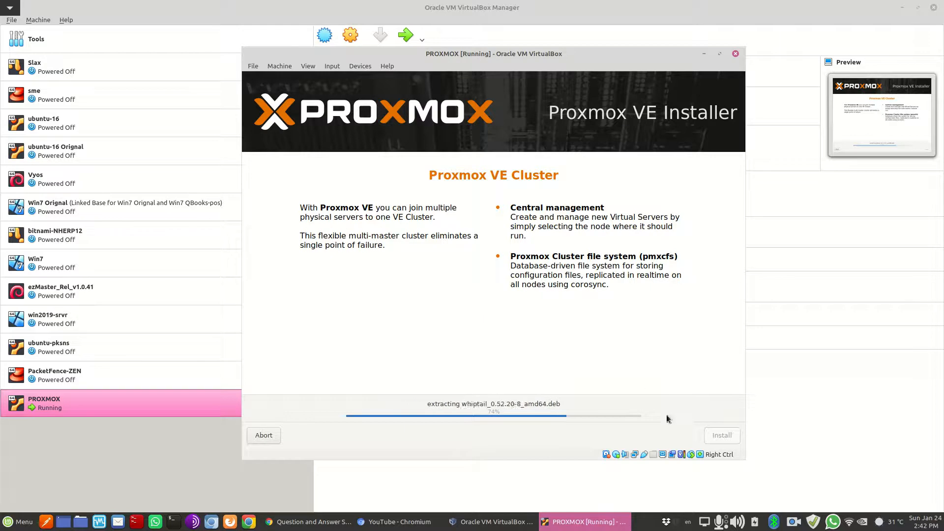
pyautogui.click(792, 521)
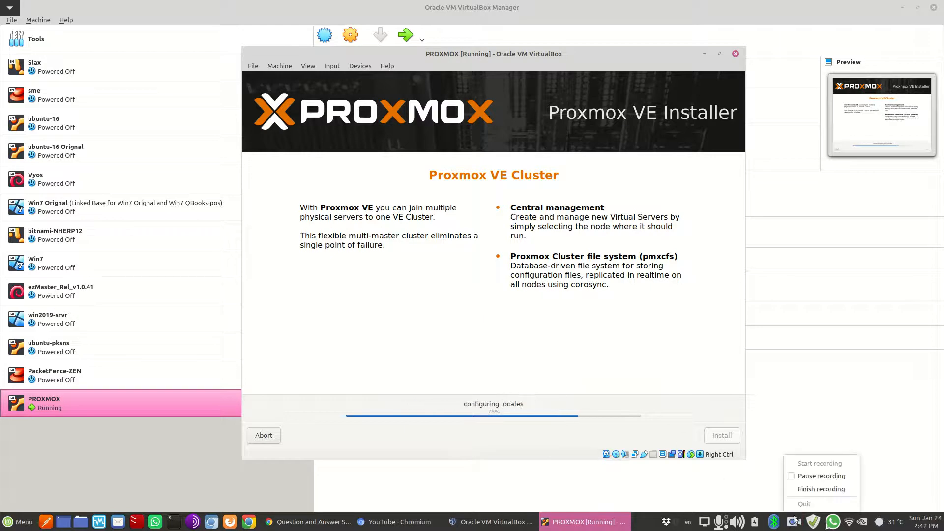
pyautogui.click(810, 476)
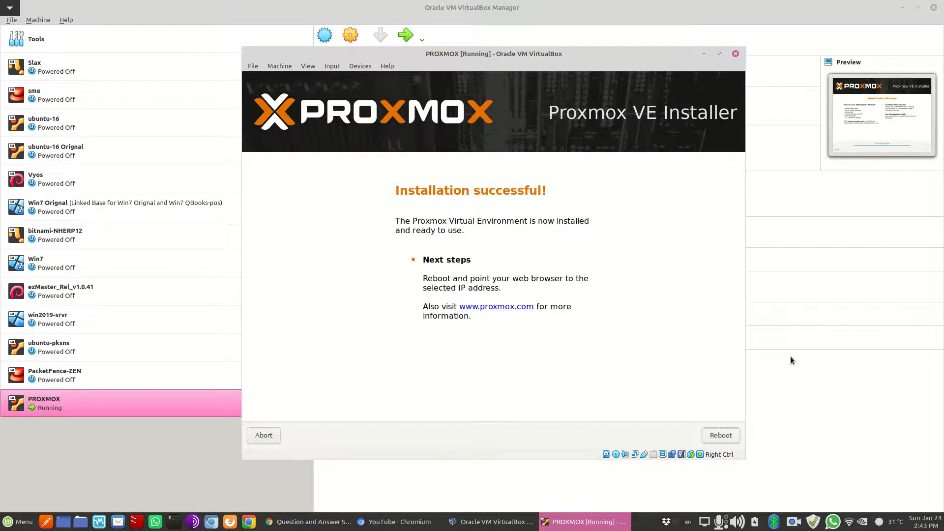
# Reboot the VM after installation and force-eject the Proxmox installer ISO from the optical drive
pyautogui.click(724, 439)
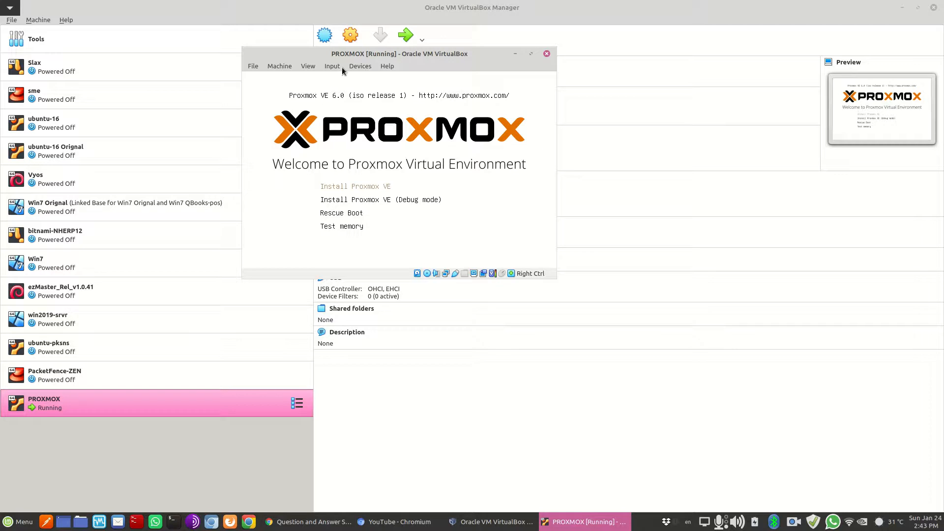
pyautogui.click(360, 68)
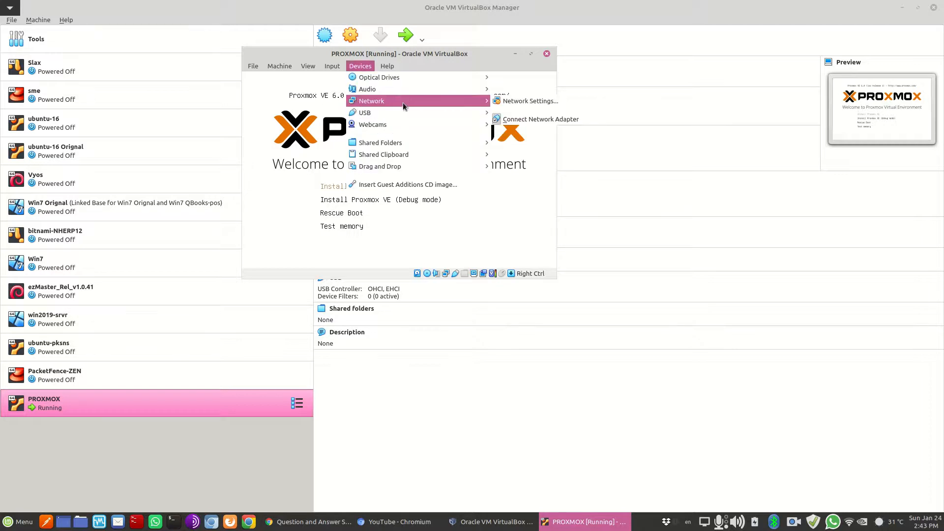
pyautogui.moveTo(392, 145)
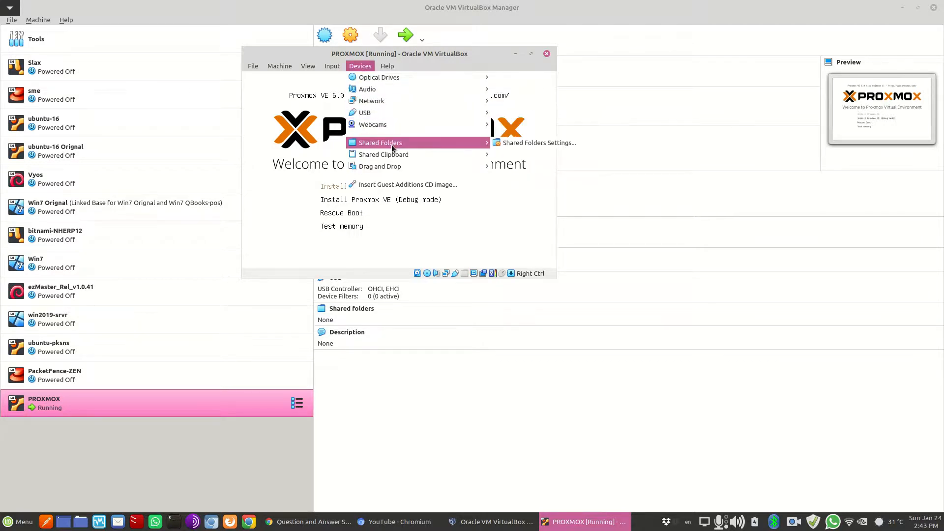
pyautogui.moveTo(423, 81)
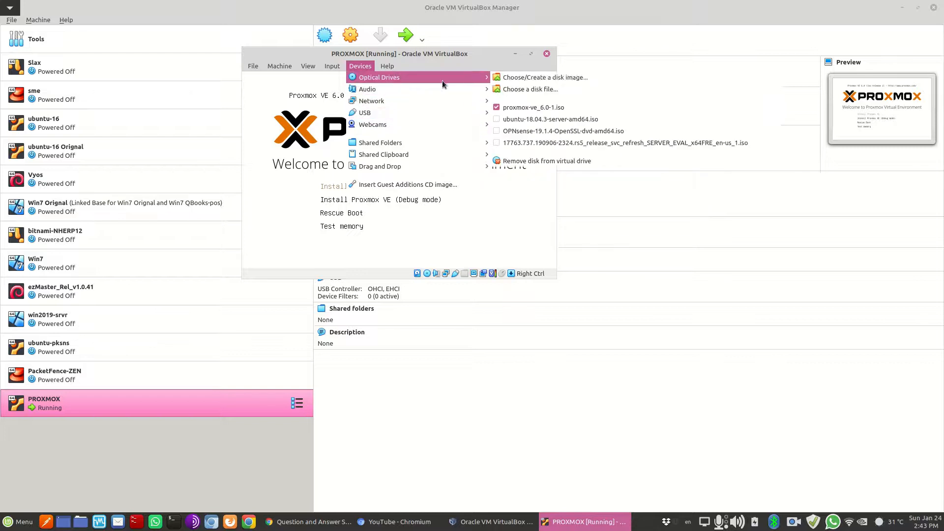
pyautogui.click(530, 107)
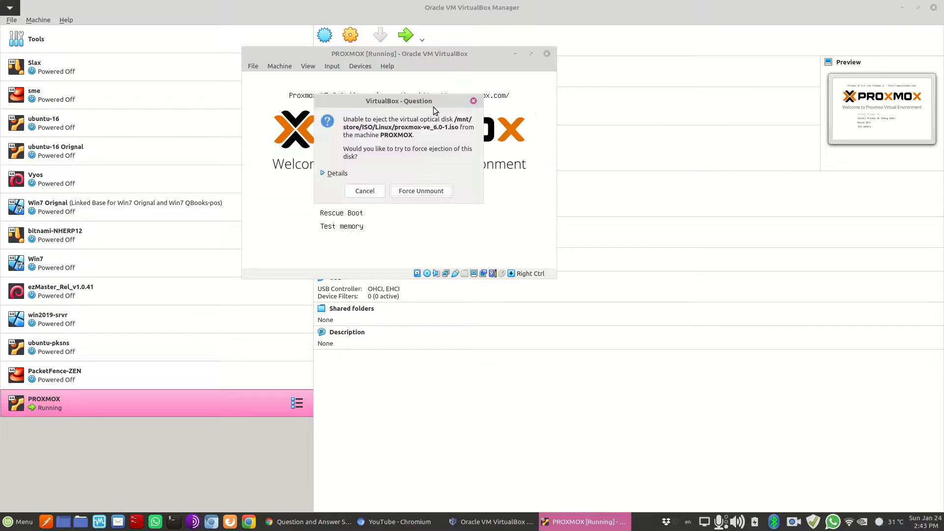
pyautogui.click(424, 192)
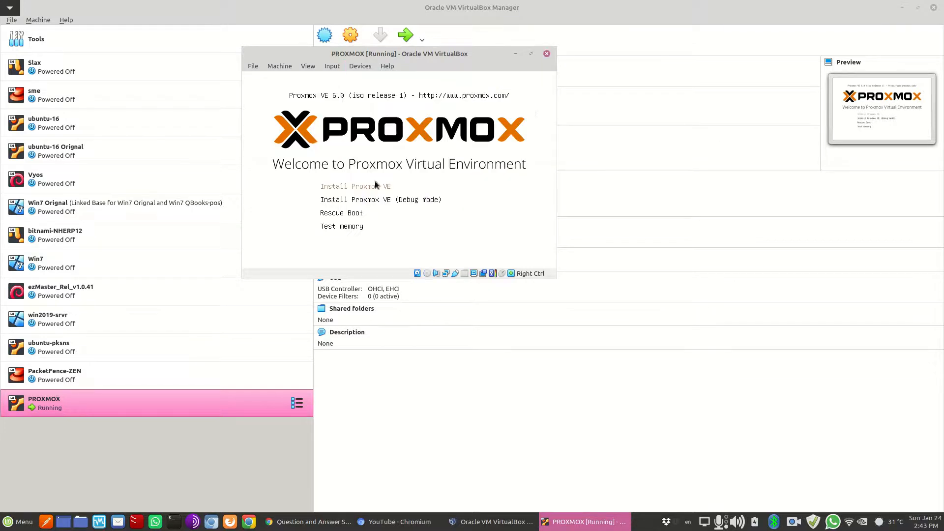
# Request an ACPI shutdown, then close the VM window and power off the machine
pyautogui.click(258, 68)
pyautogui.moveTo(280, 69)
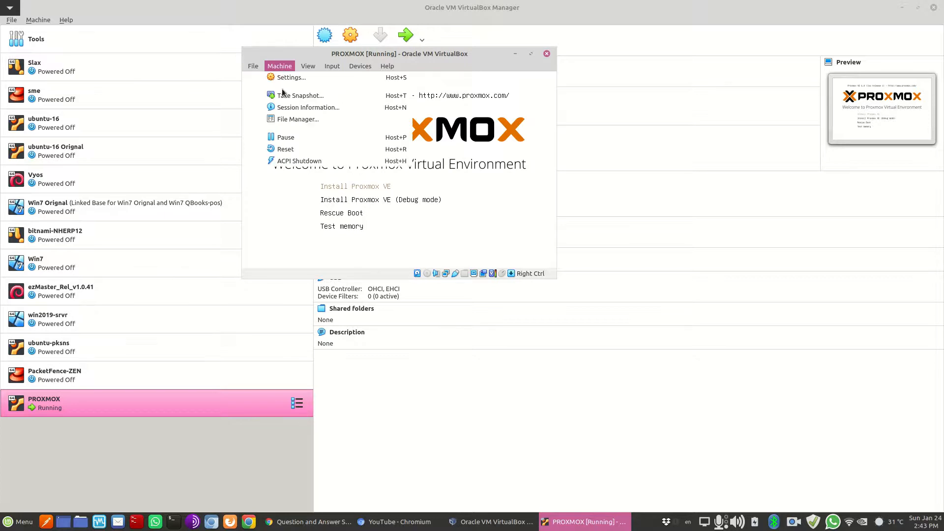
pyautogui.click(295, 161)
pyautogui.click(546, 81)
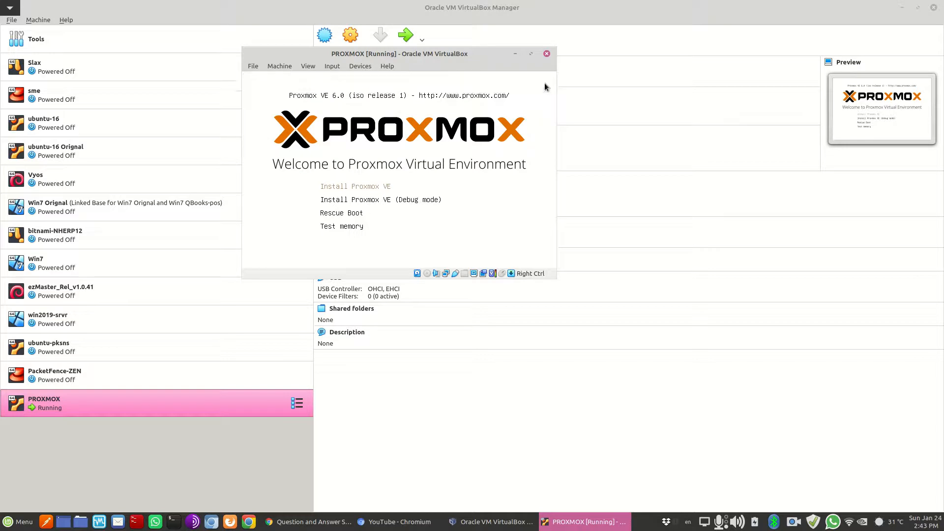
pyautogui.click(547, 54)
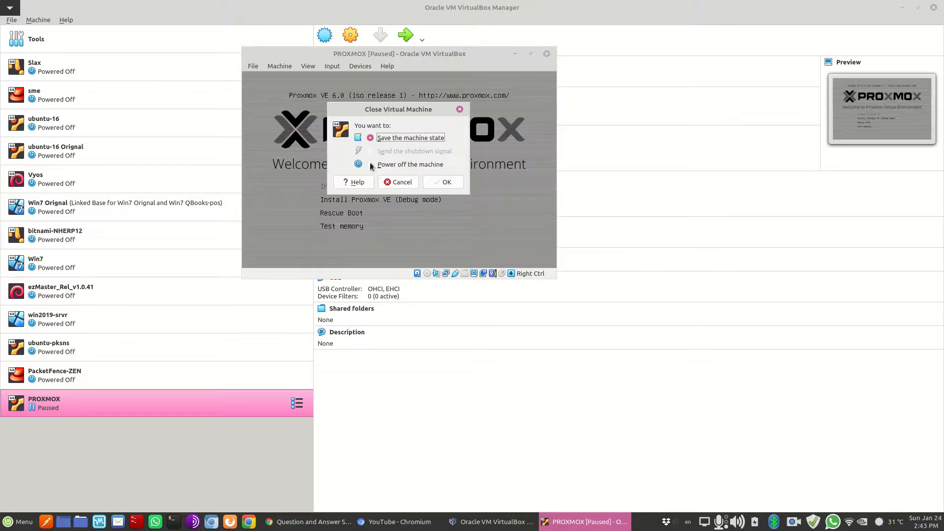
pyautogui.click(388, 165)
pyautogui.click(445, 188)
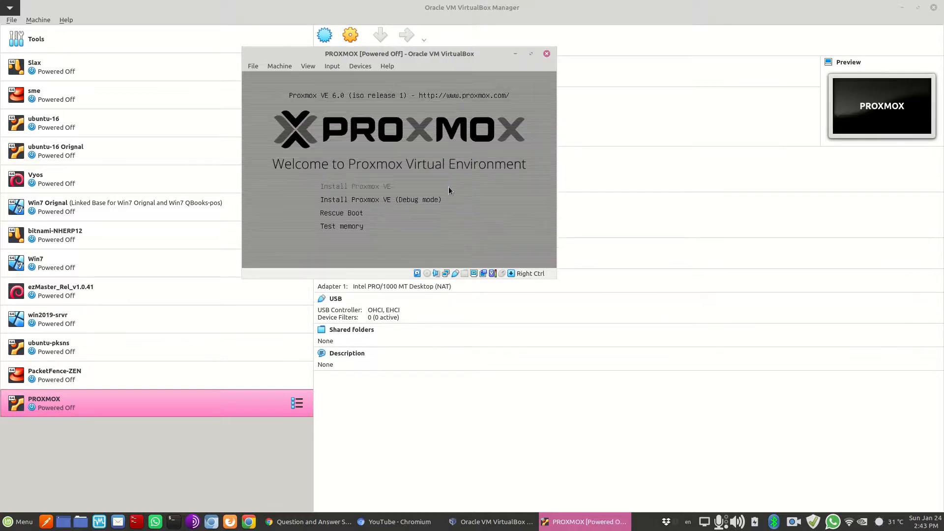
# Give PROXMOX 3 processors and enable PAE/NX in the System > Processor settings
pyautogui.click(350, 36)
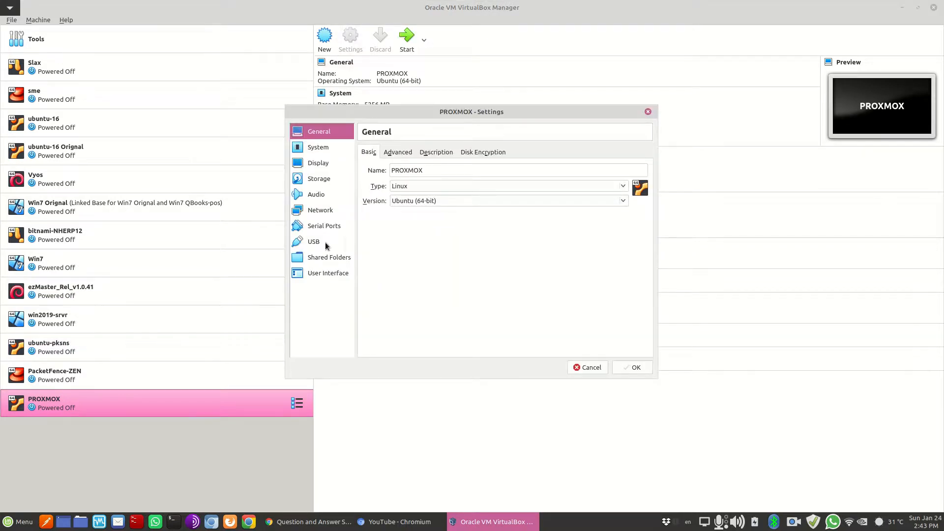
pyautogui.click(329, 274)
pyautogui.click(324, 149)
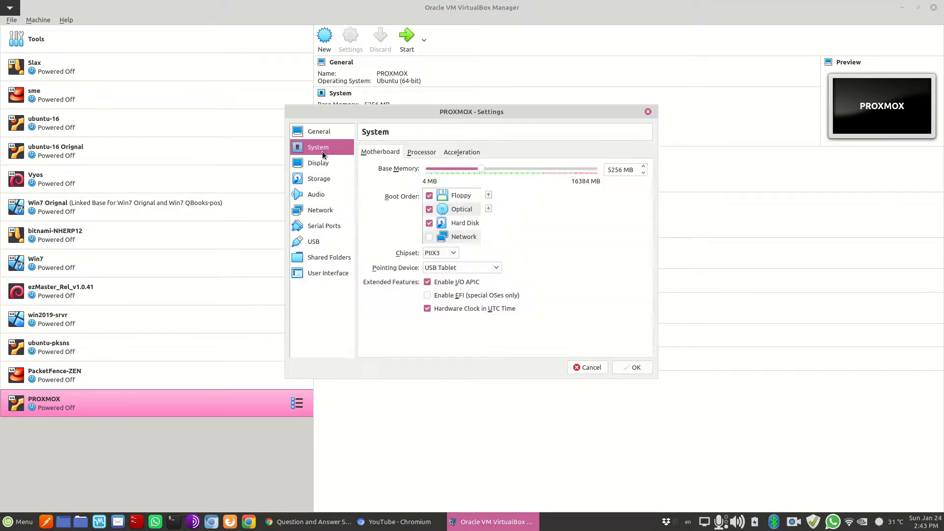
pyautogui.click(421, 152)
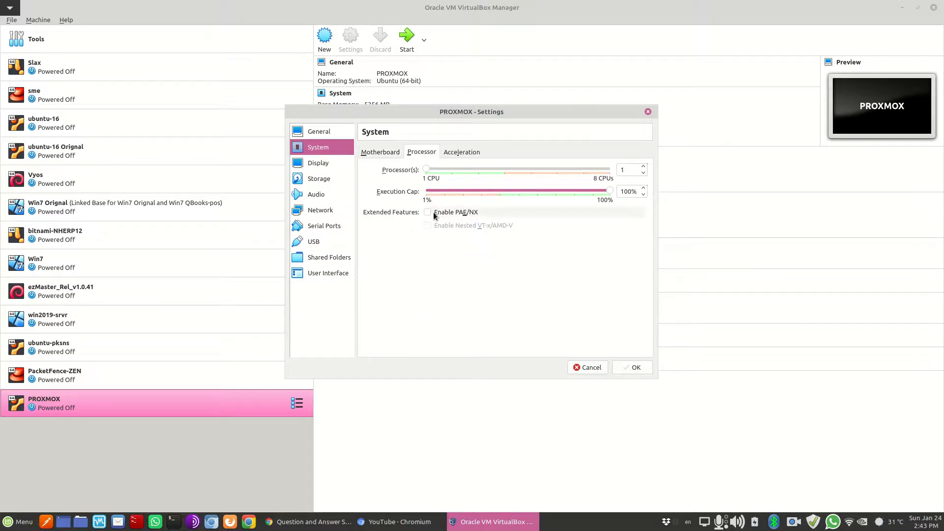
pyautogui.moveTo(428, 171); pyautogui.dragTo(476, 173)
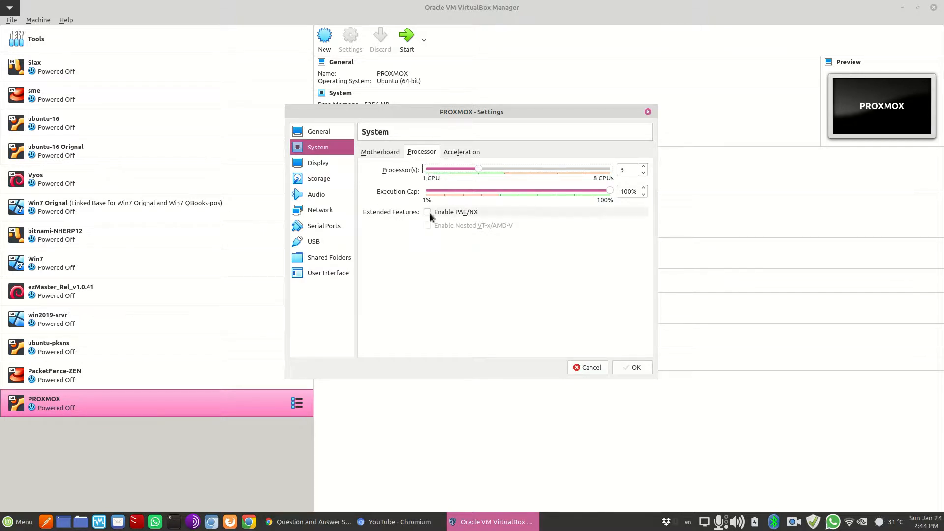
pyautogui.click(429, 213)
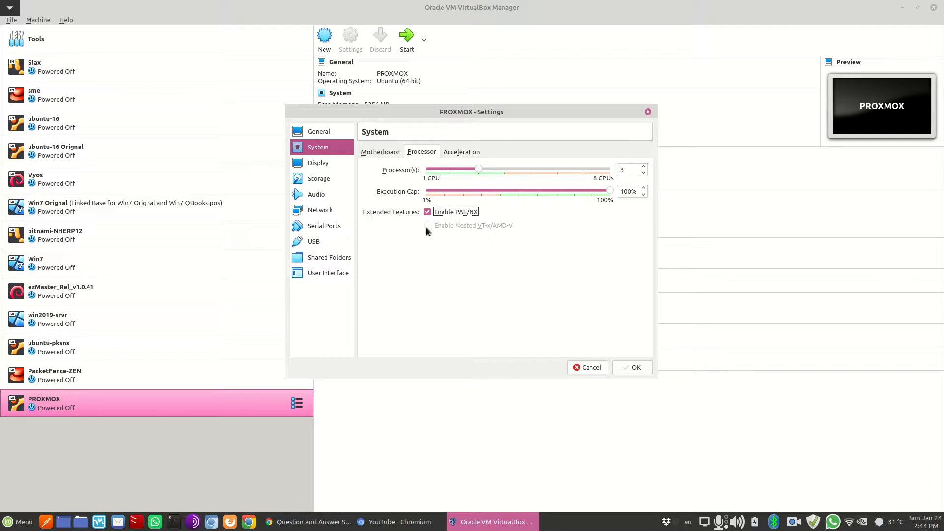
# Review the acceleration and motherboard settings, save the changes, and start the VM
pyautogui.click(456, 154)
pyautogui.click(425, 155)
pyautogui.click(457, 160)
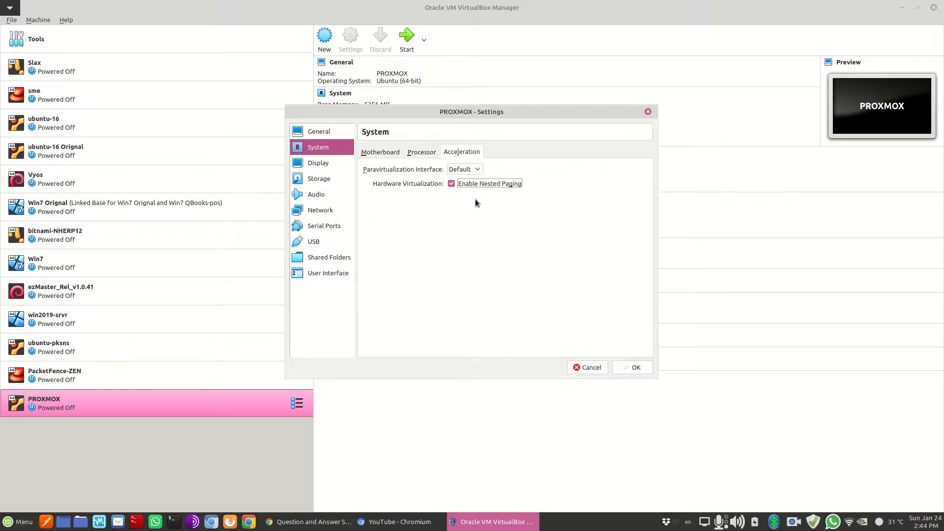
pyautogui.click(432, 155)
pyautogui.moveTo(428, 226)
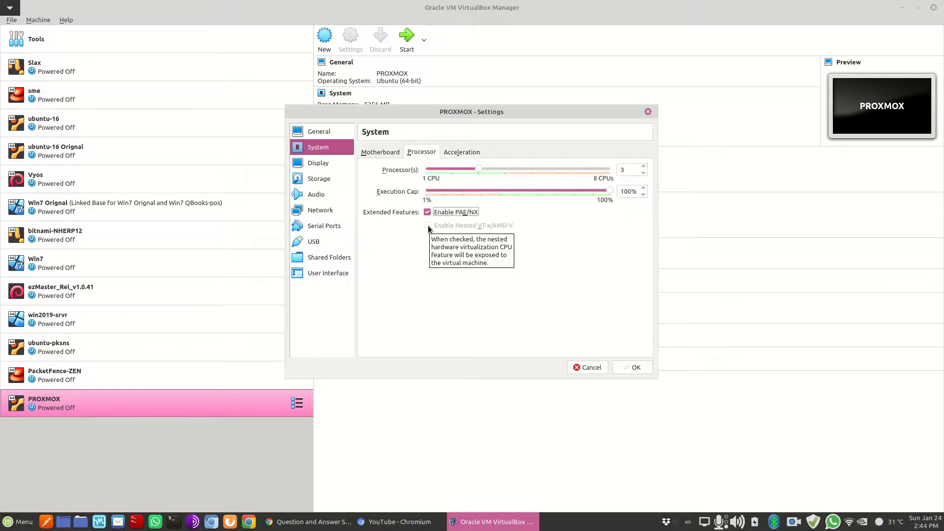
pyautogui.click(386, 153)
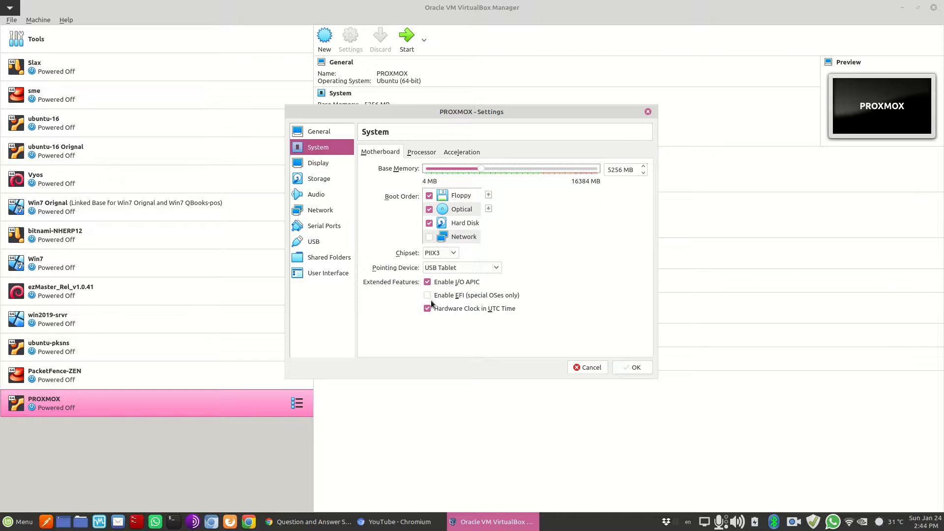
pyautogui.click(426, 154)
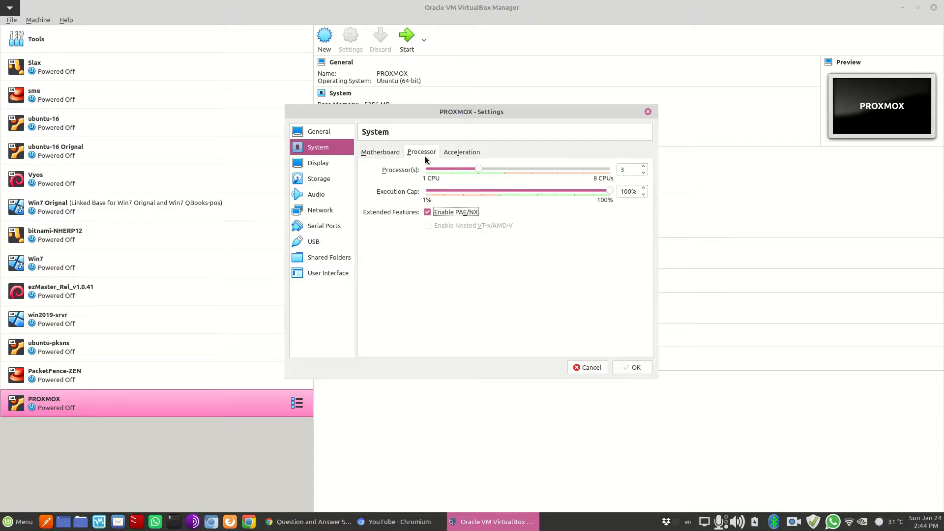
pyautogui.click(632, 368)
pyautogui.click(406, 37)
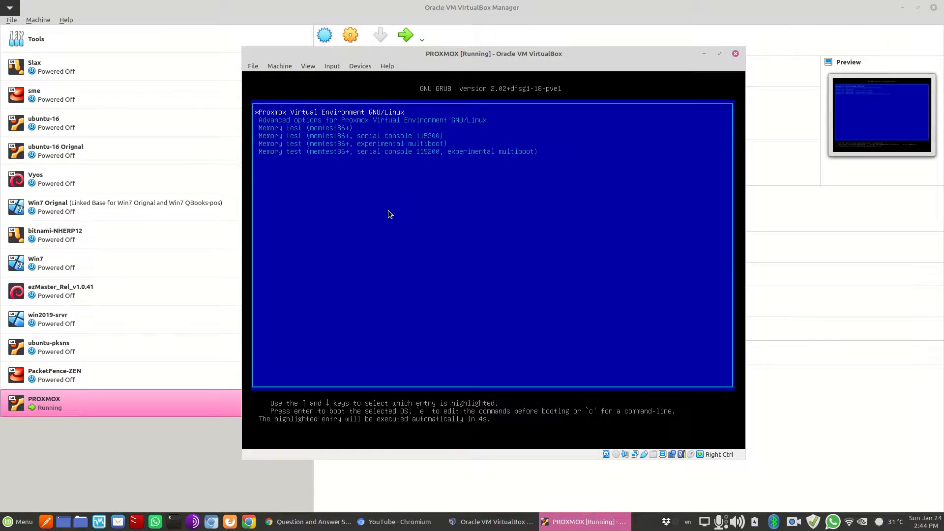
# Boot the default GRUB entry to the pve login prompt, then power off the VM
pyautogui.press('Return')
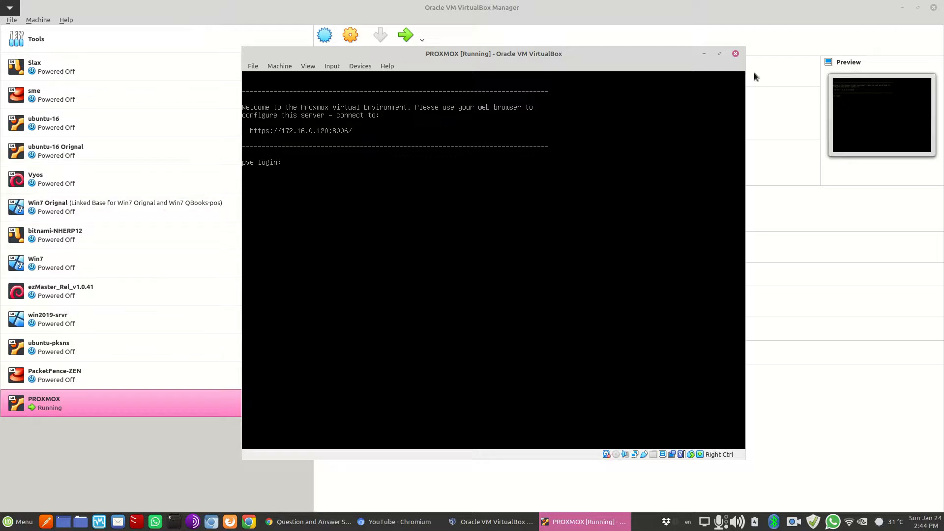
pyautogui.click(736, 53)
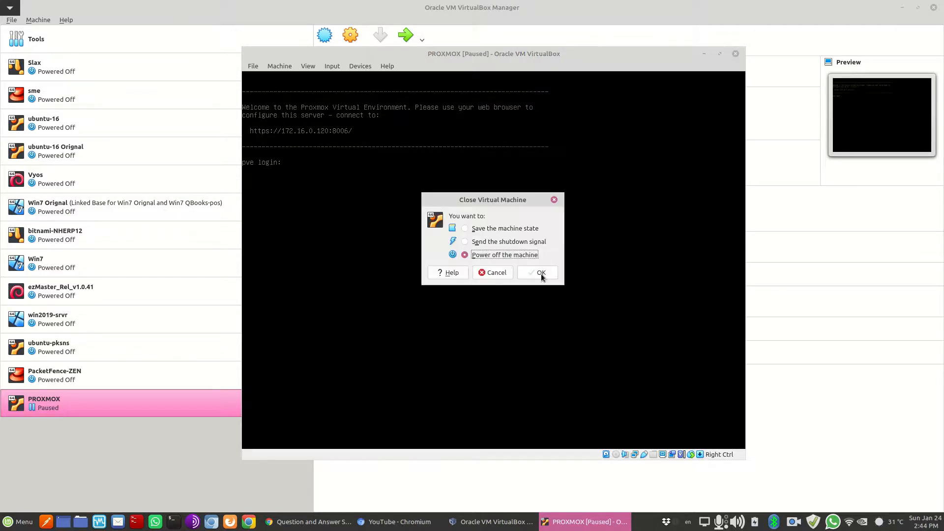
pyautogui.click(541, 273)
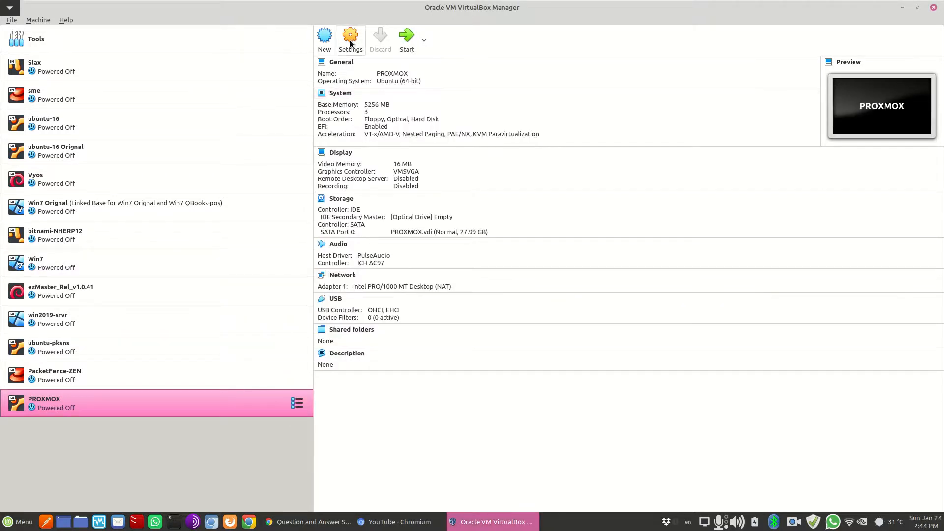
# Attach PROXMOX's first network adapter as Bridged Adapter on wlp3s0, then boot the default GRUB entry
pyautogui.click(350, 41)
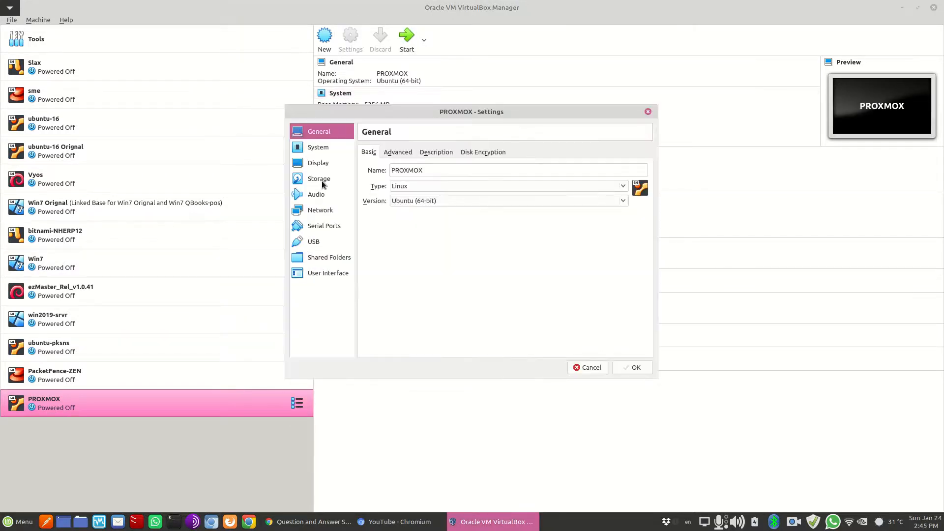
pyautogui.click(323, 211)
pyautogui.click(444, 183)
pyautogui.click(443, 197)
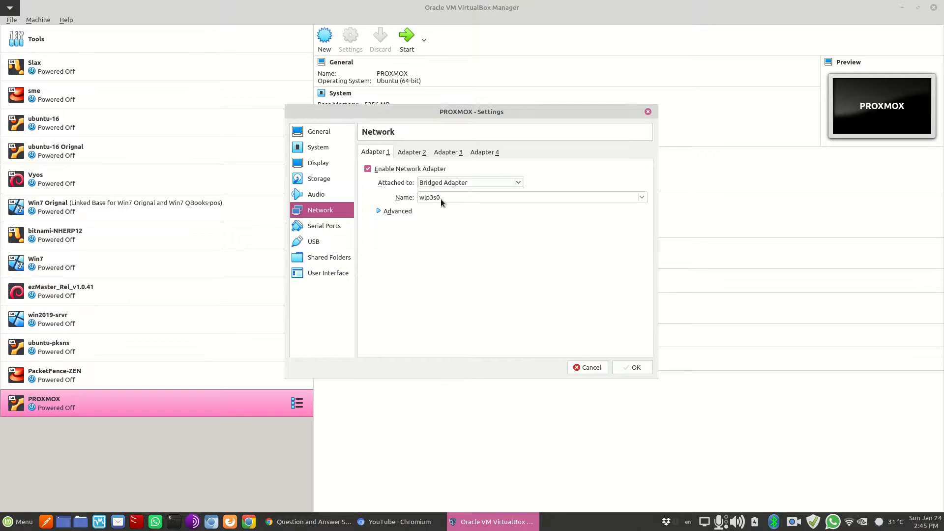
pyautogui.click(636, 368)
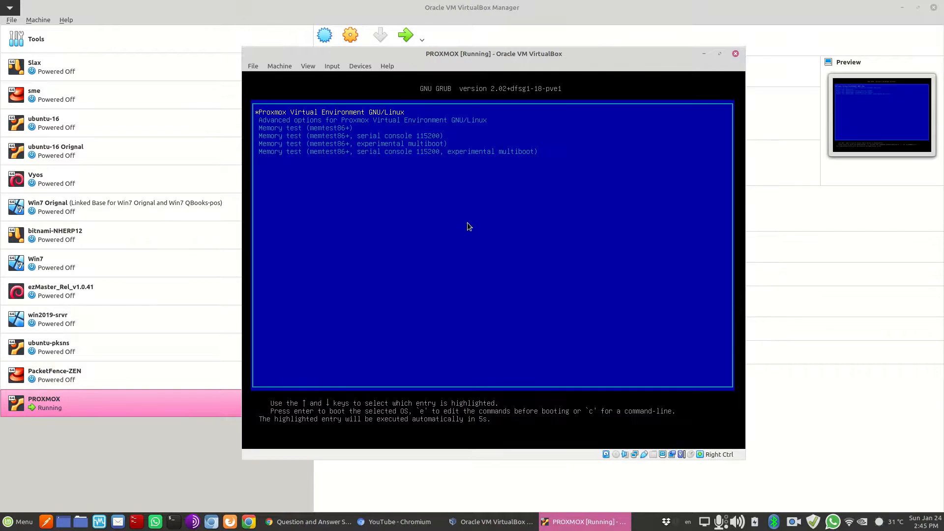
pyautogui.press('Return')
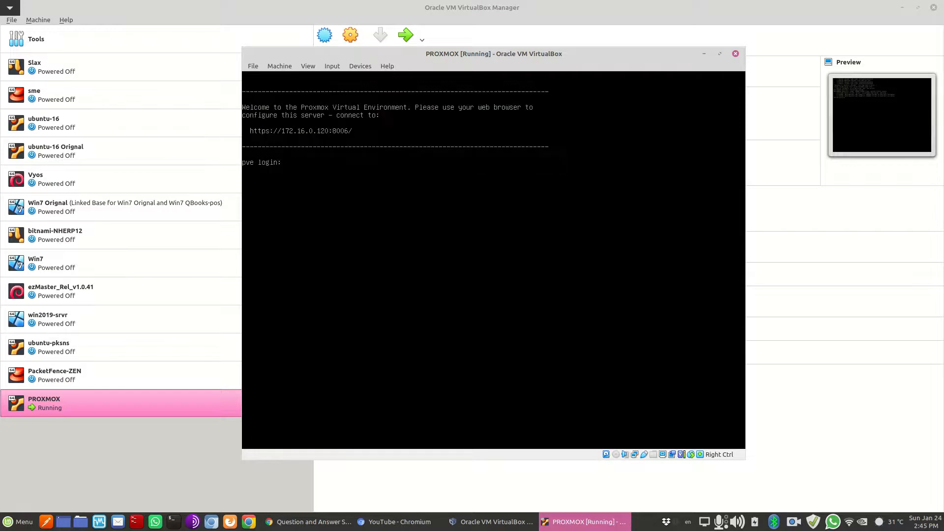
# Log in to the console as root and ping yahoo.com, stopping after one reply
pyautogui.write('root')
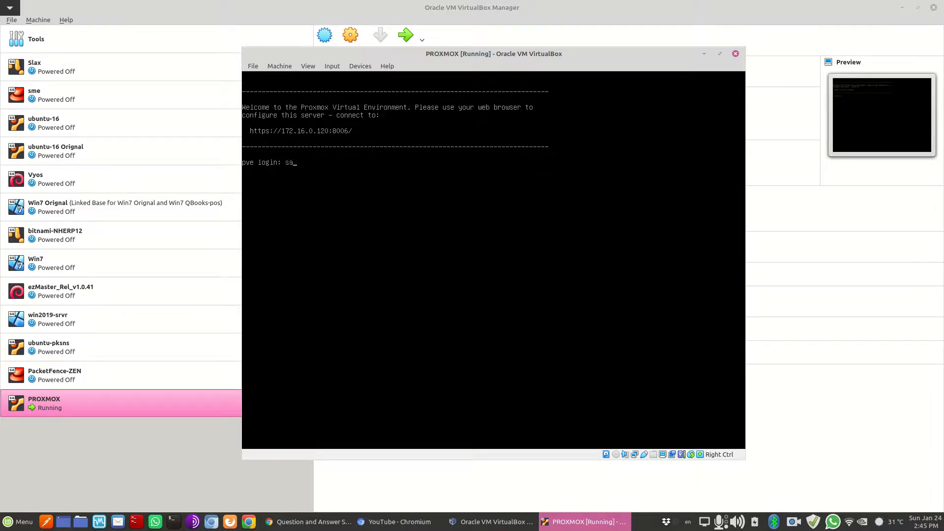
pyautogui.press('Return')
pyautogui.press('Return')
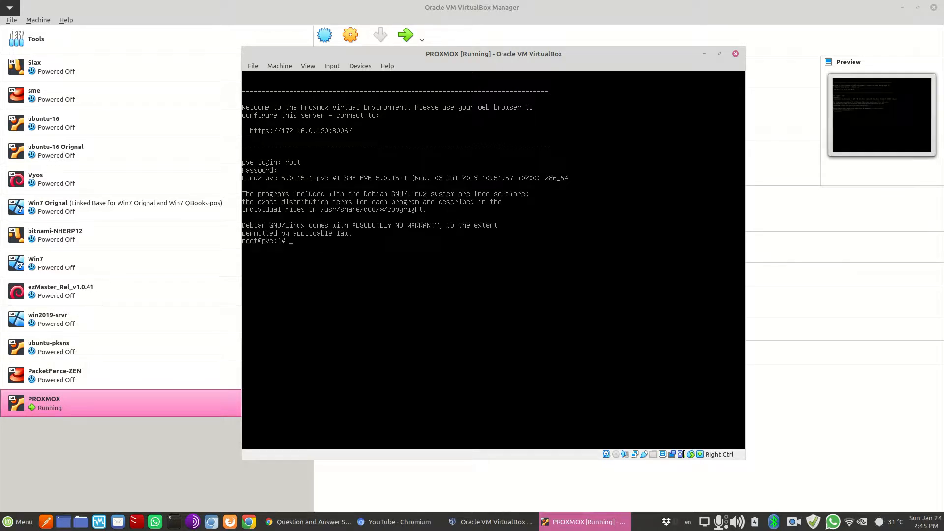
pyautogui.write('ifcon')
pyautogui.press('BackSpace')
pyautogui.press('BackSpace')
pyautogui.press('BackSpace')
pyautogui.press('BackSpace')
pyautogui.write('ping yahool')
pyautogui.press('BackSpace')
pyautogui.write('.com')
pyautogui.press('Return')
pyautogui.hotkey('ctrl', 'c')
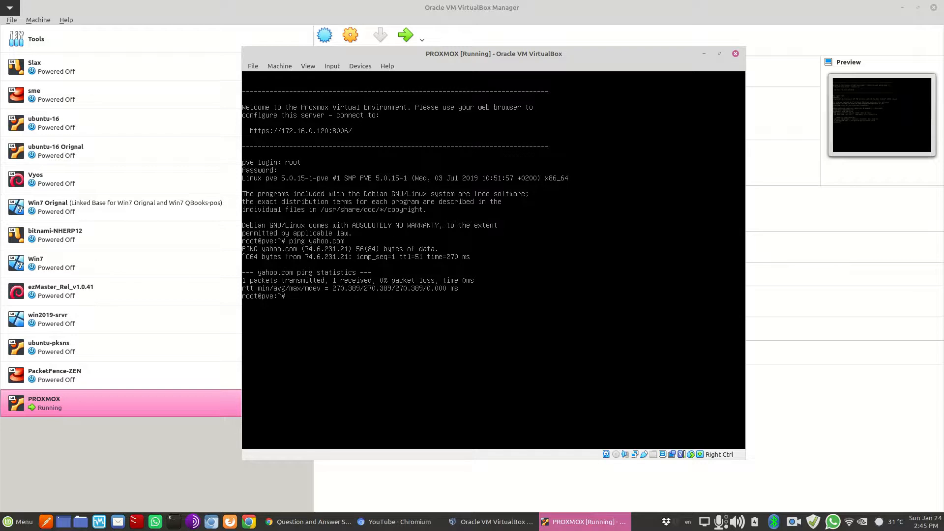
# Try apt install net-tools, then run apt update, which reports a 401 enterprise-repository error
pyautogui.write('apt install net-tools')
pyautogui.press('Return')
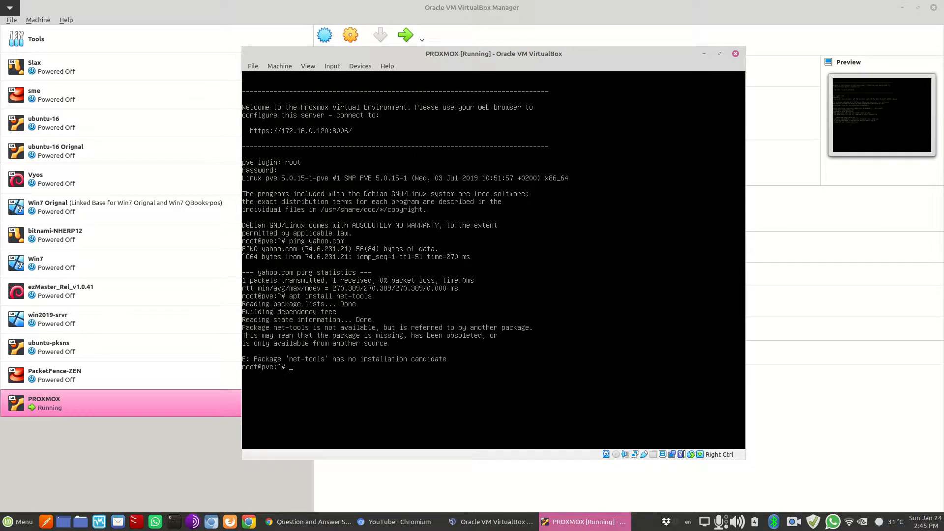
pyautogui.write('apt update')
pyautogui.press('Return')
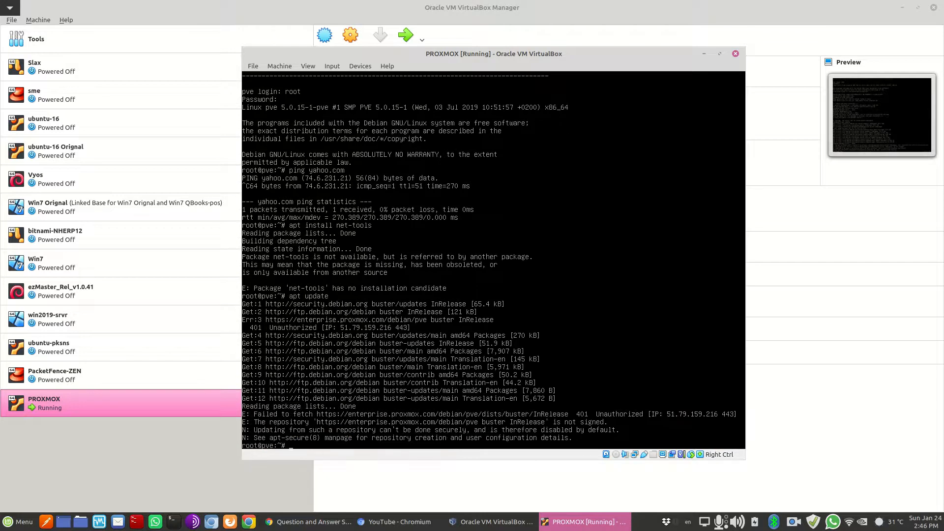
# Inspect /etc/apt/sources.list in vi and list the contents of /etc/apt
pyautogui.write('vi /etc/apt/sources.list')
pyautogui.press('Return')
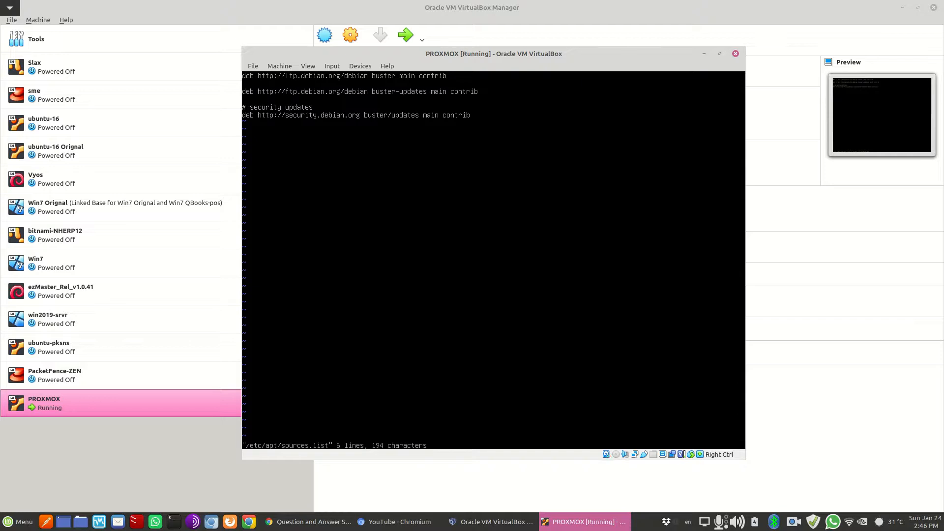
pyautogui.write(':q')
pyautogui.press('Return')
pyautogui.write('cd /etc/apt/')
pyautogui.press('Return')
pyautogui.write('ls')
pyautogui.press('Return')
# Delete pve-enterprise.list from sources.list.d and rerun apt update
pyautogui.write('cd sources.list.d/')
pyautogui.press('Return')
pyautogui.write('ls')
pyautogui.press('Return')
pyautogui.write('rm pve-enterprise.list')
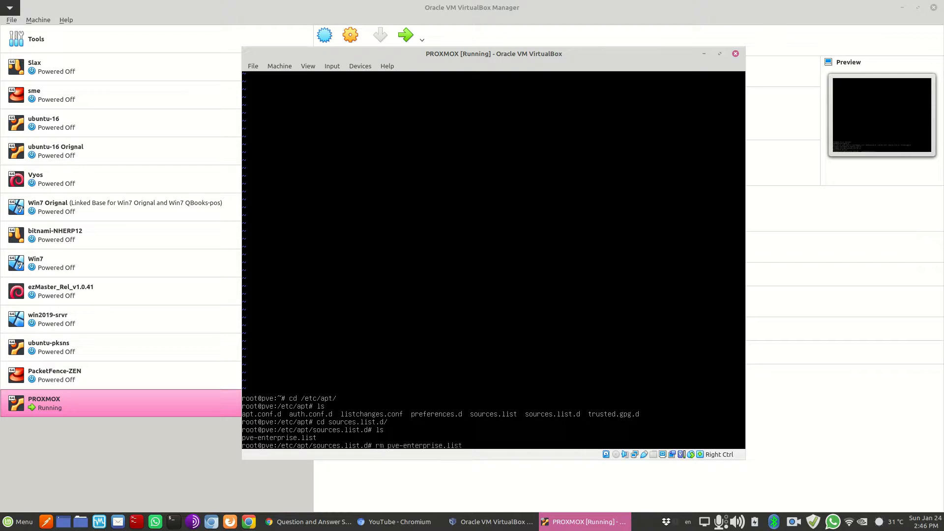
pyautogui.press('Return')
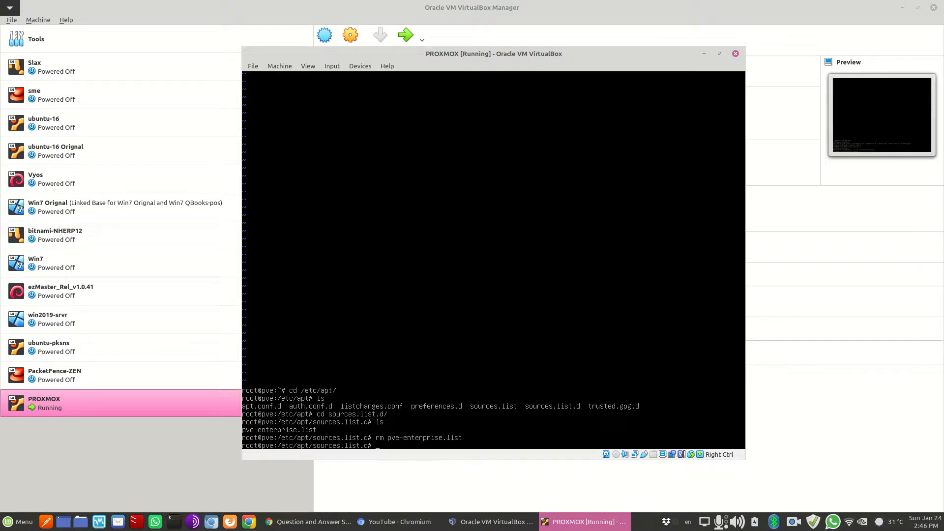
pyautogui.write('apt update')
pyautogui.press('Return')
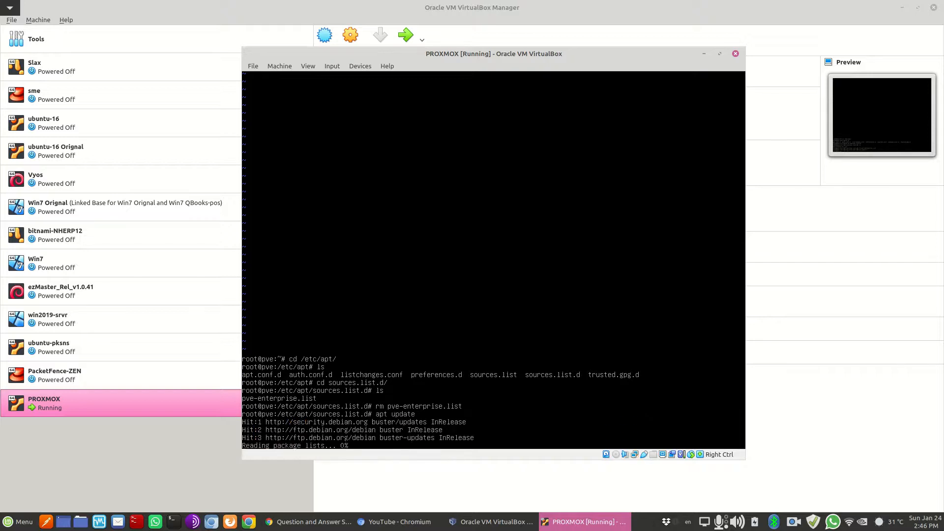
# Install net-tools, check the 172.16.0.120 address with ifconfig, ping yahoo.com, then switch to Chromium
pyautogui.write('apt')
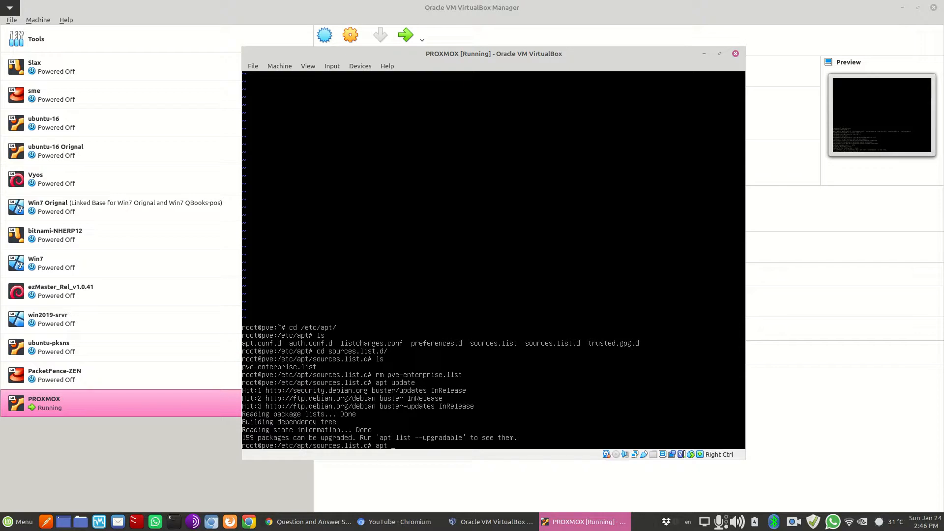
pyautogui.write(' install net-tools')
pyautogui.press('Return')
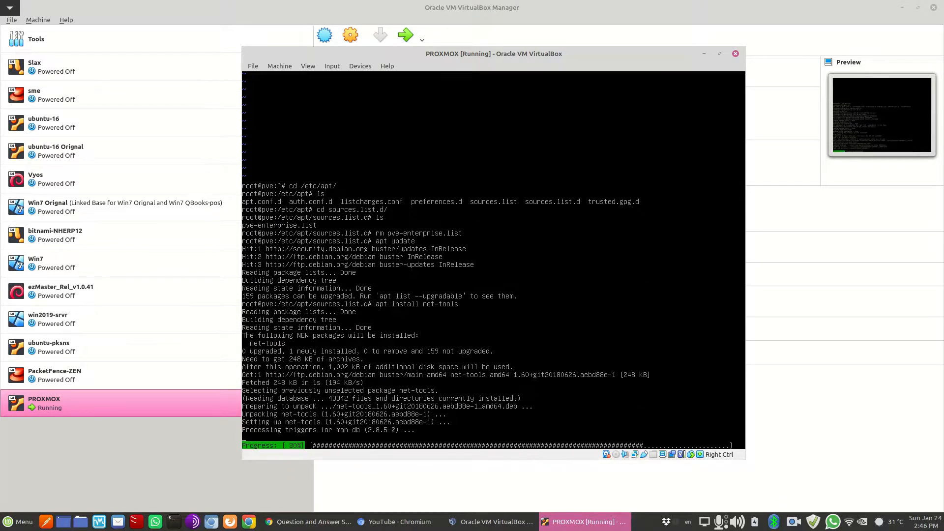
pyautogui.write('ifconfig')
pyautogui.press('Return')
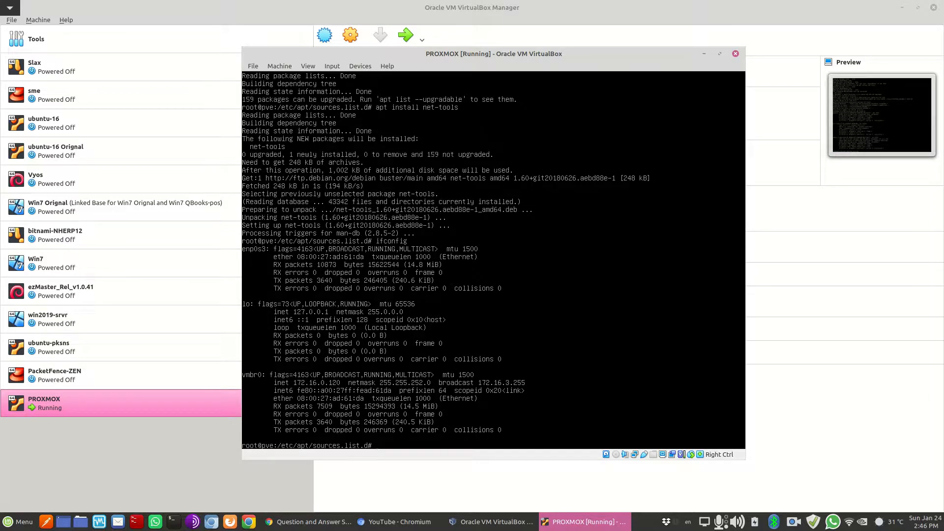
pyautogui.write('ping yahoo.com')
pyautogui.press('Return')
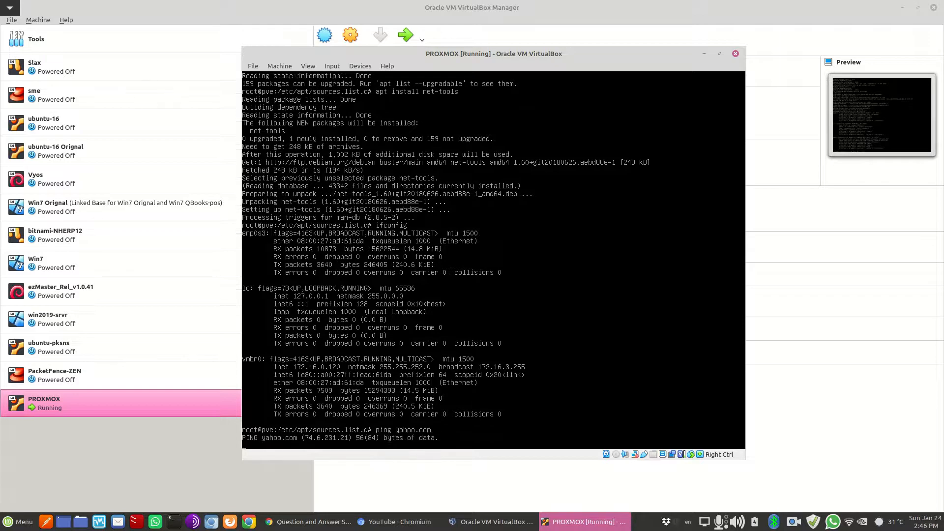
pyautogui.hotkey('ctrl', 'c')
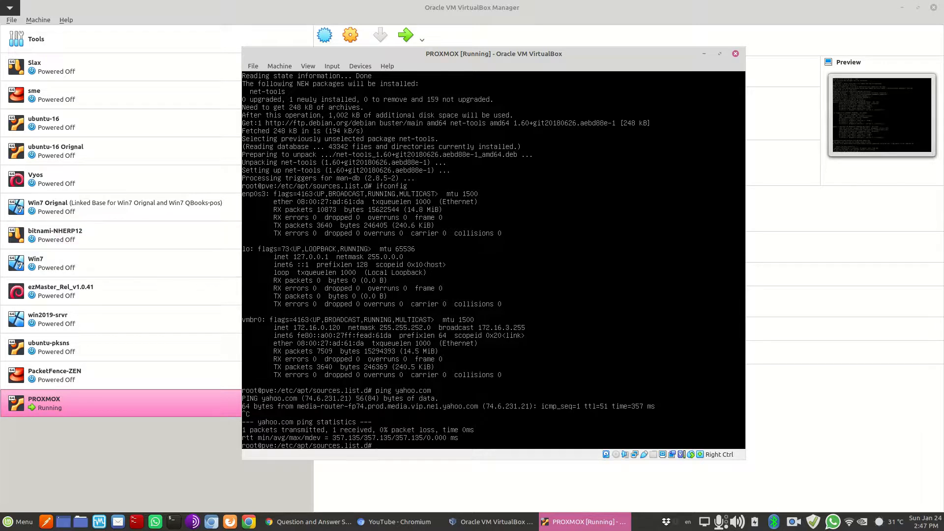
pyautogui.click(388, 522)
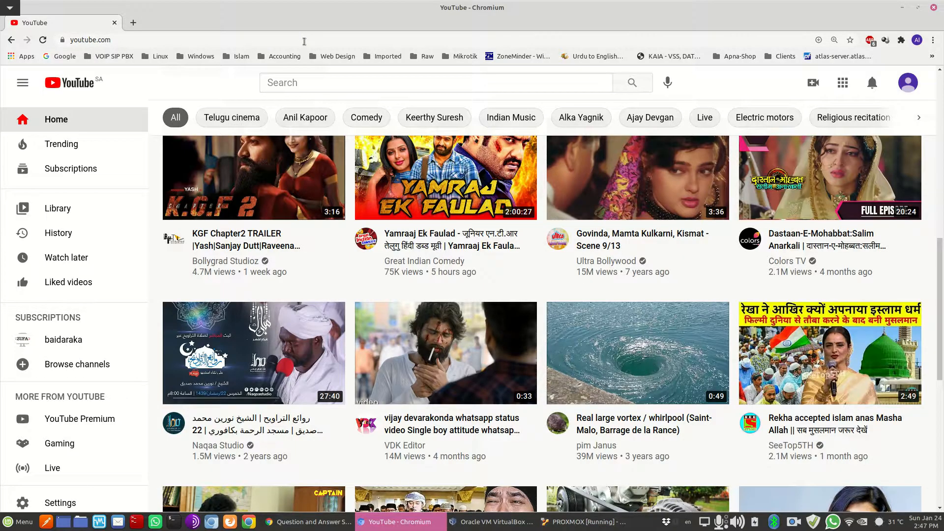
pyautogui.click(292, 43)
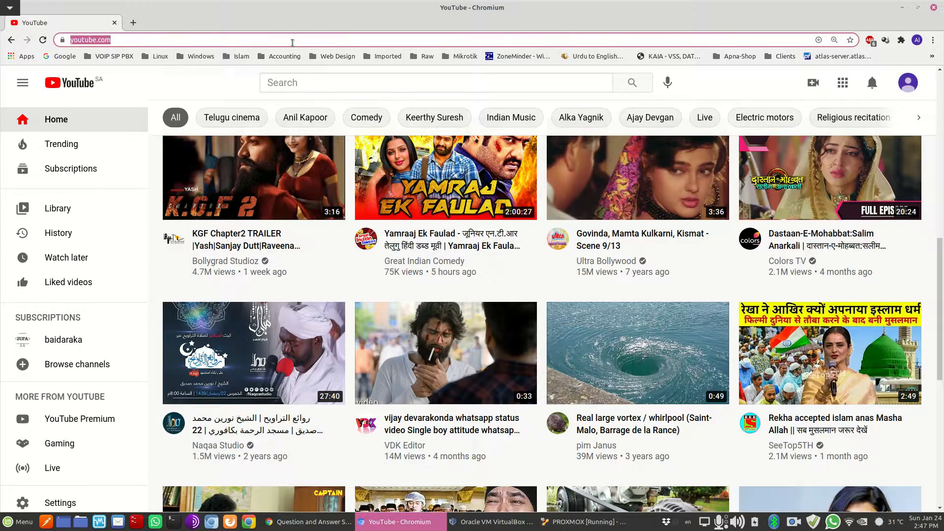
pyautogui.write('https://')
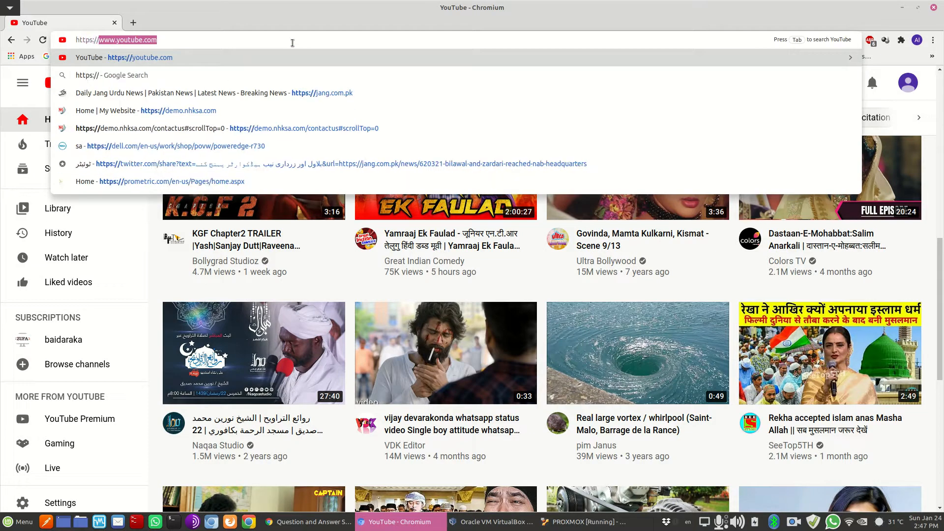
pyautogui.write('172.16.')
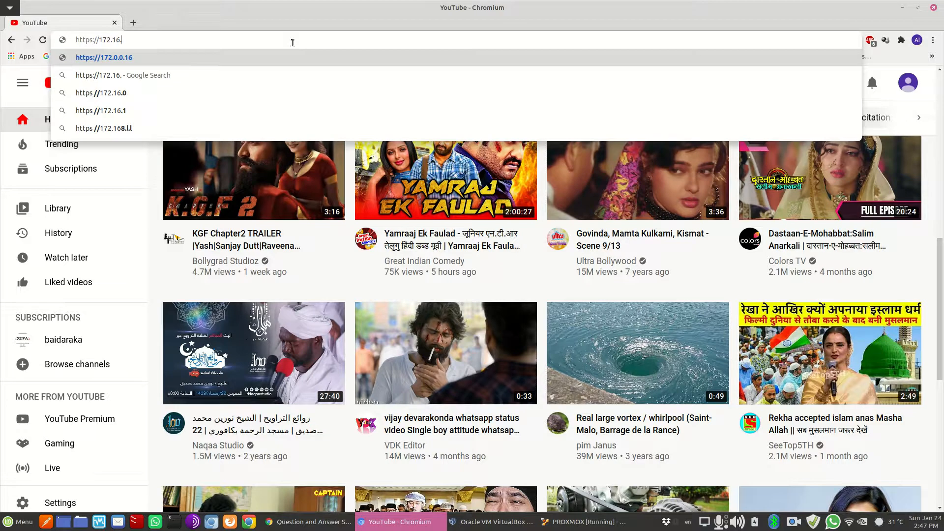
pyautogui.write('0.120:')
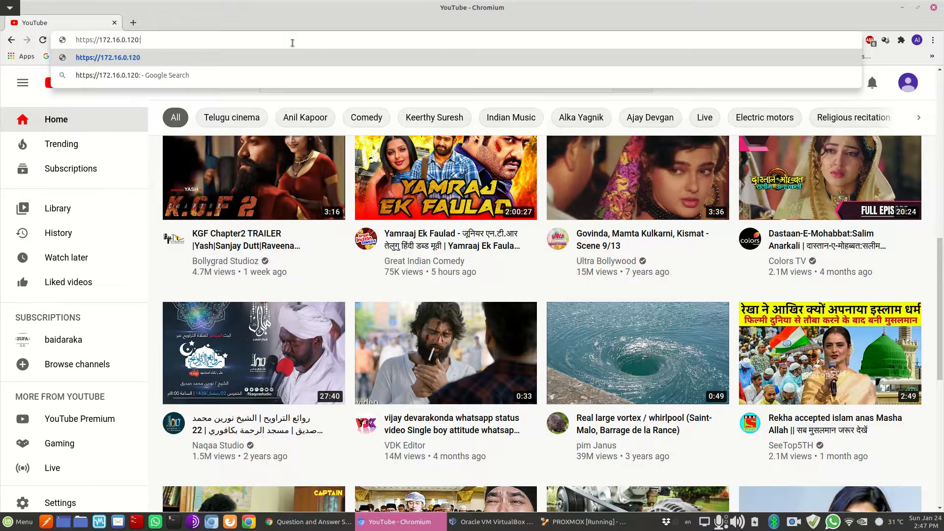
pyautogui.write('8006')
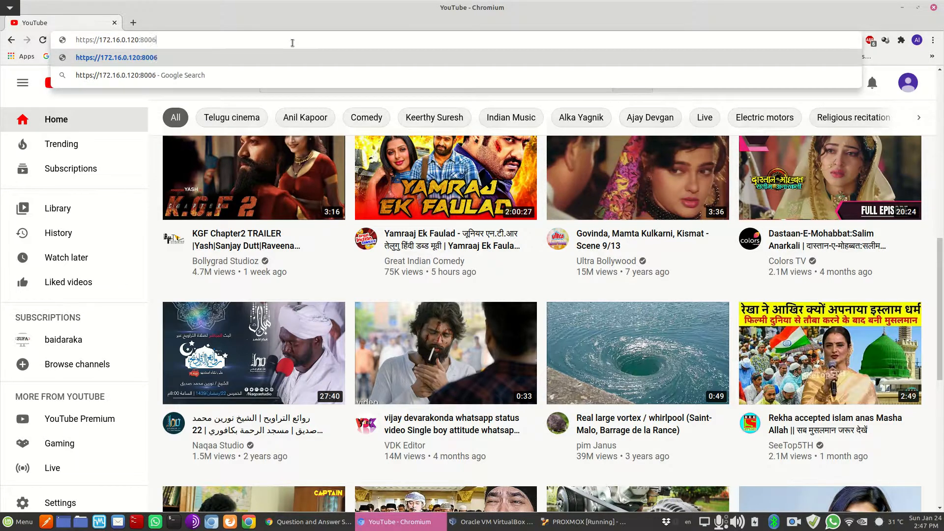
pyautogui.press('Return')
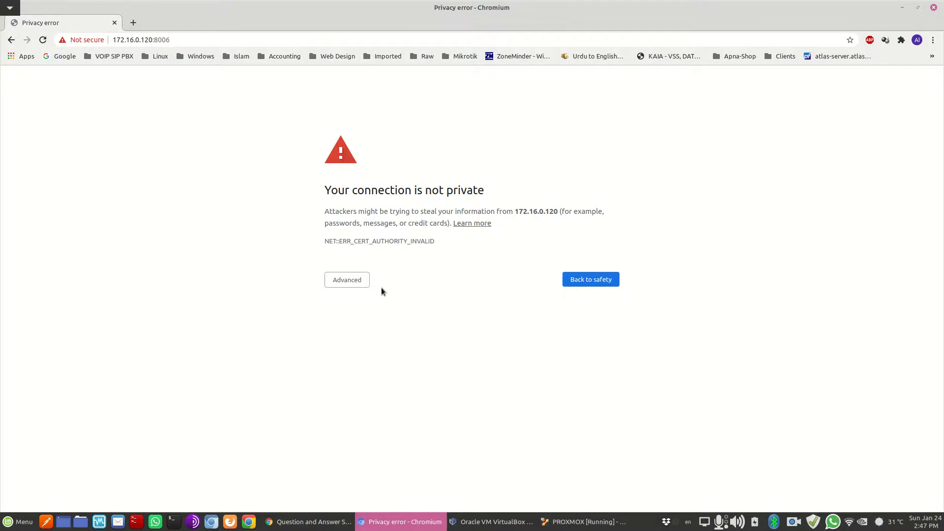
pyautogui.click(344, 280)
pyautogui.click(365, 354)
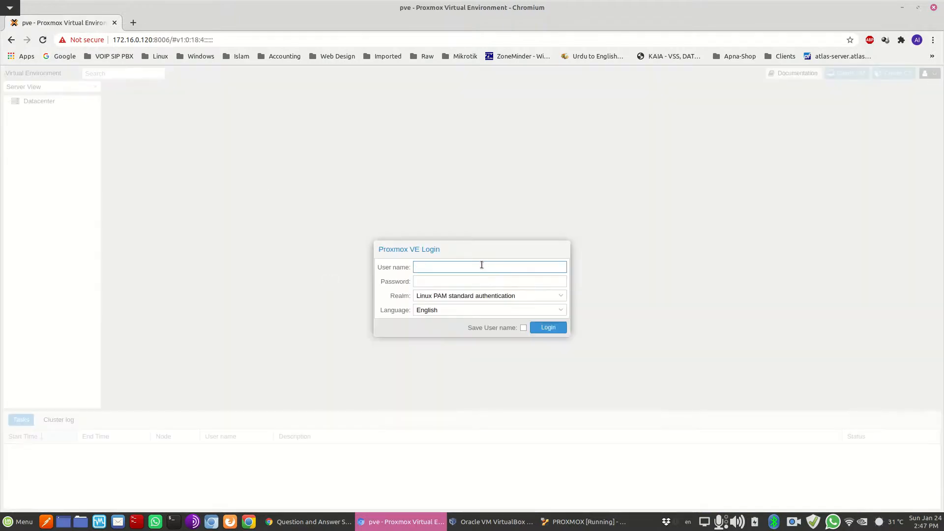
# Log in as root with the account password, dismiss the subscription notice, and view local storage at 26.68% used
pyautogui.write('root')
pyautogui.press('Tab')
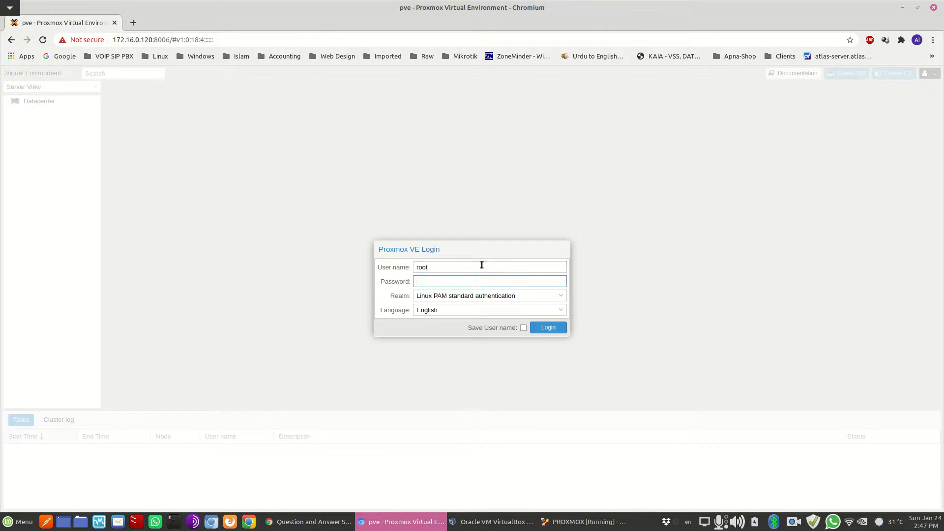
pyautogui.write('********')
pyautogui.press('Return')
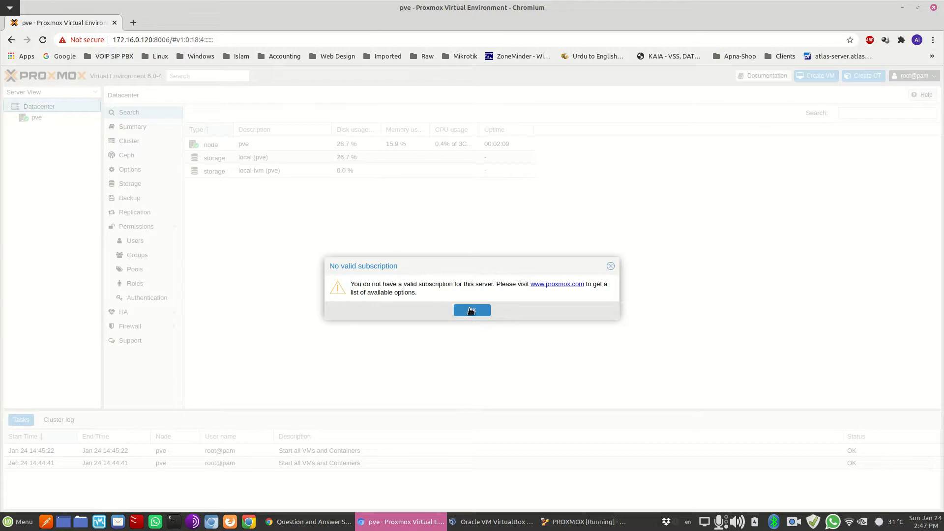
pyautogui.click(477, 312)
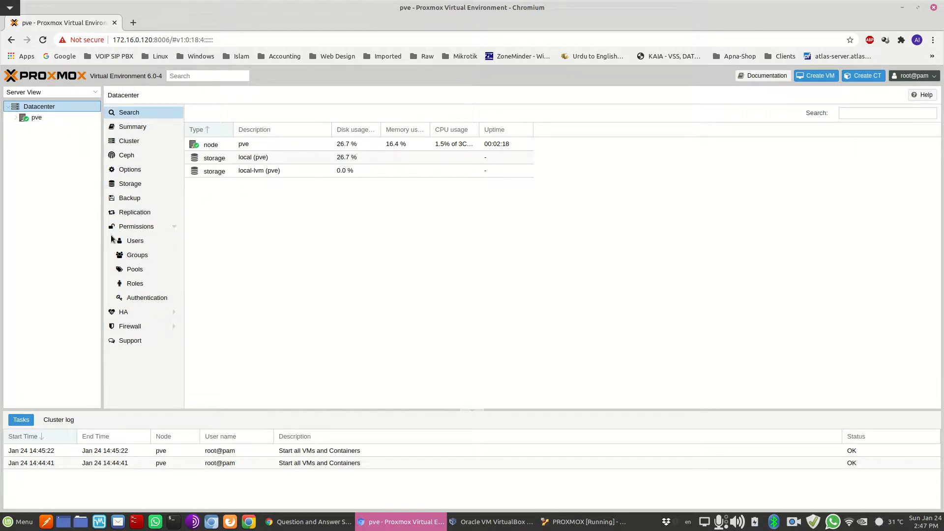
pyautogui.click(15, 118)
pyautogui.click(54, 128)
pyautogui.click(54, 139)
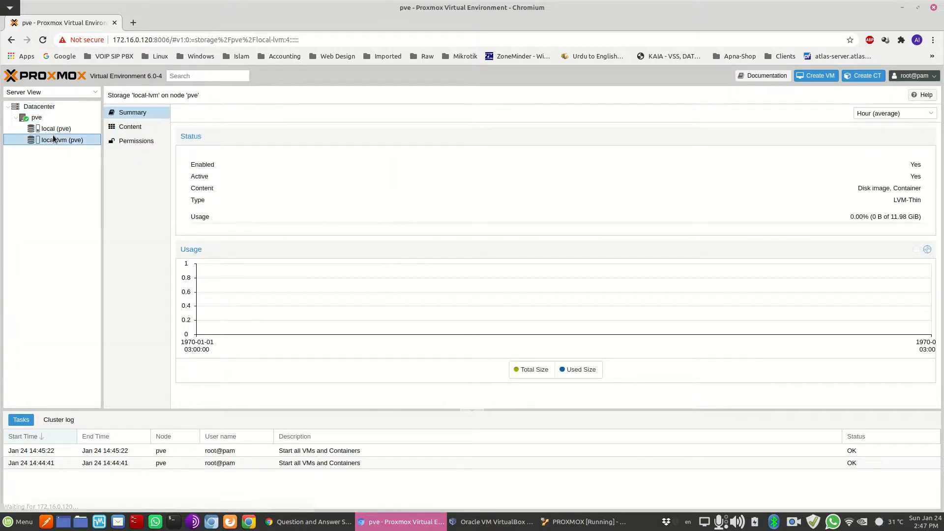
pyautogui.click(42, 127)
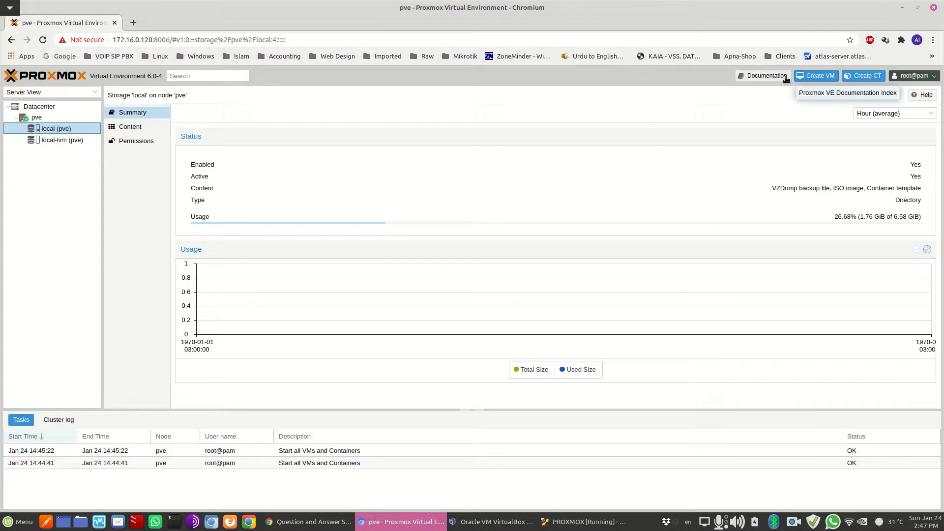
pyautogui.click(811, 77)
pyautogui.click(376, 237)
pyautogui.write('SLAX')
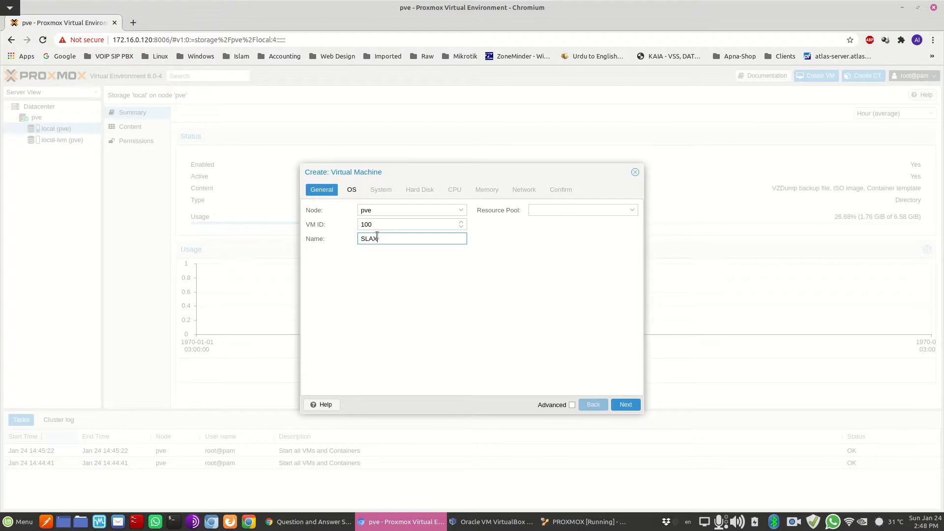
pyautogui.click(624, 404)
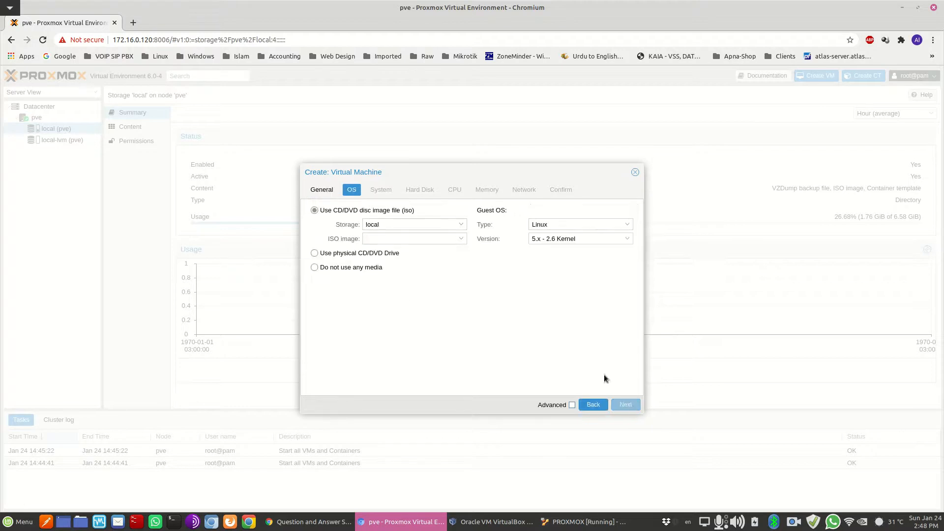
pyautogui.click(424, 224)
pyautogui.click(445, 253)
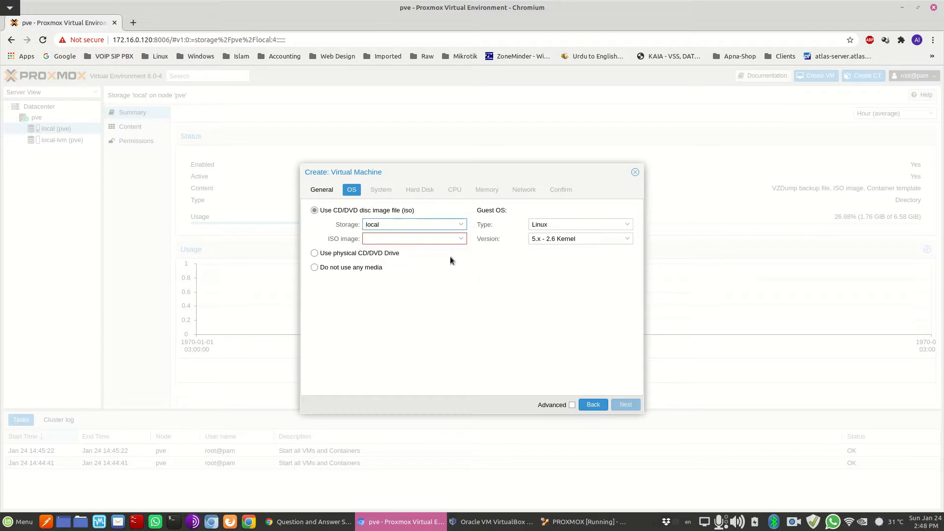
pyautogui.click(391, 242)
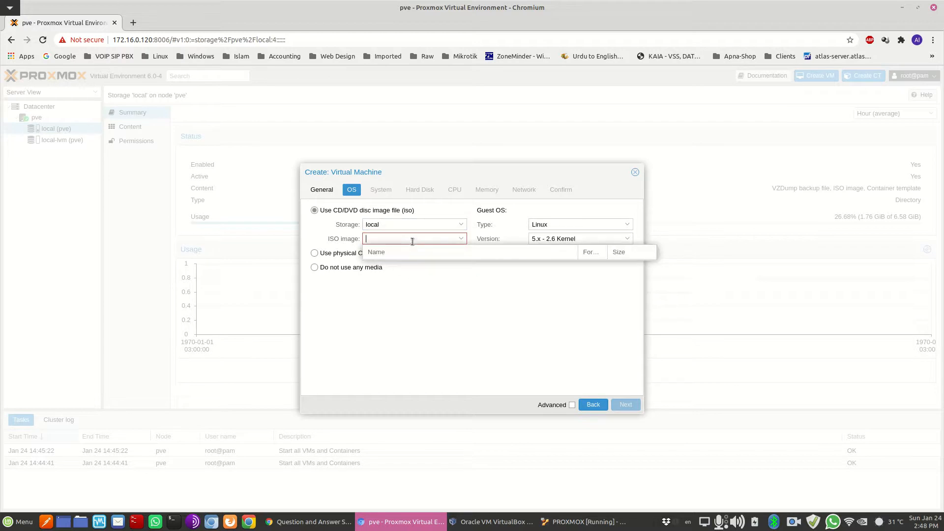
pyautogui.click(490, 290)
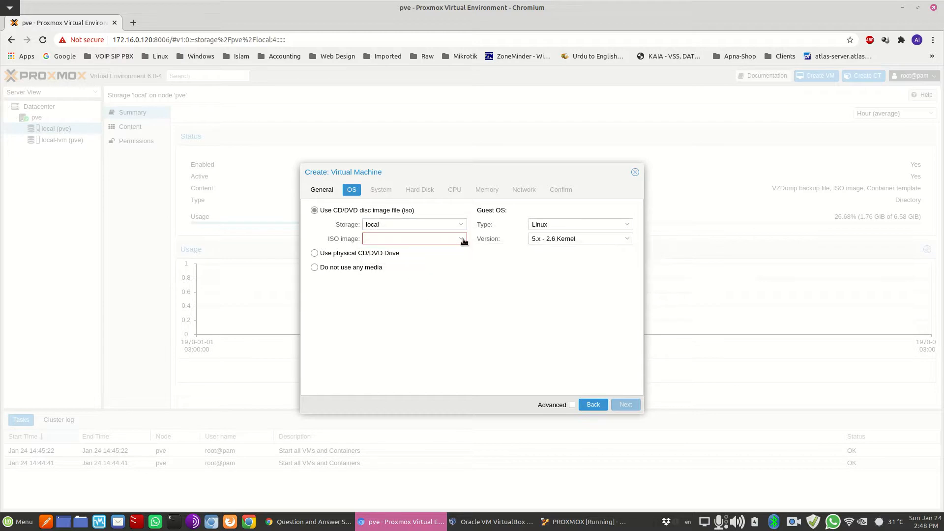
pyautogui.click(635, 173)
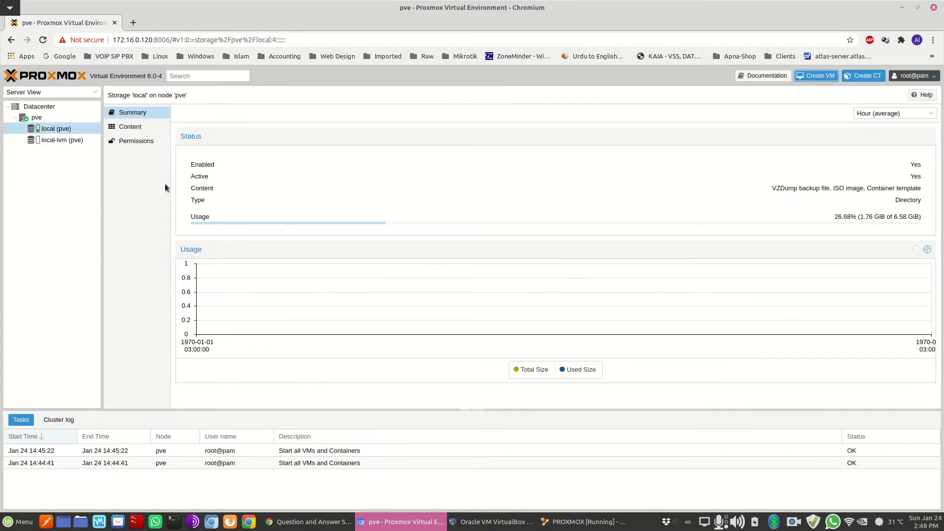
# Upload slax-64bit-9.9.1.iso from the store volume's ISO/Linux folder to the local storage
pyautogui.click(60, 141)
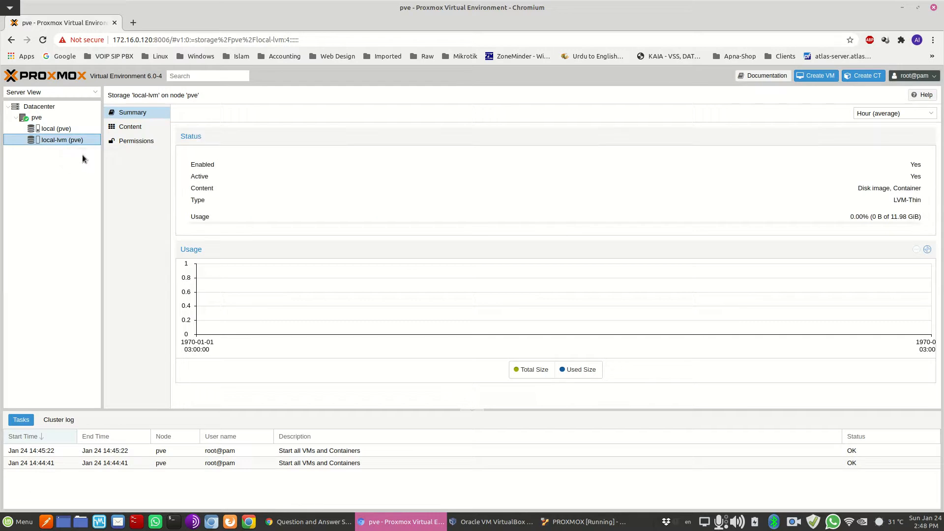
pyautogui.click(67, 129)
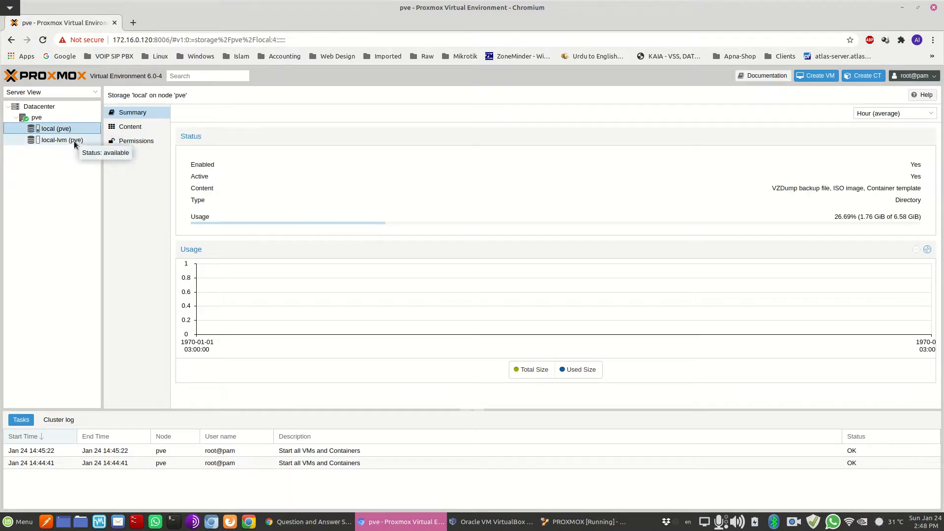
pyautogui.click(128, 127)
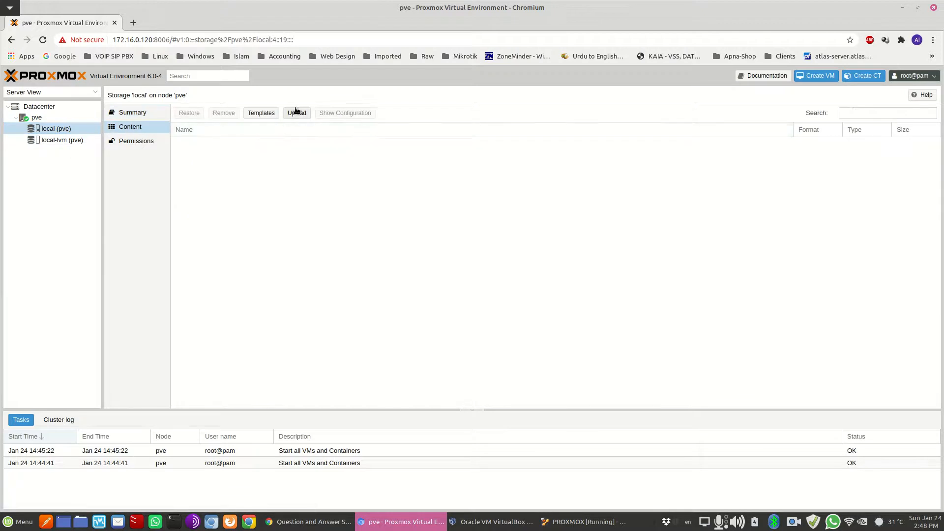
pyautogui.click(297, 113)
pyautogui.click(521, 294)
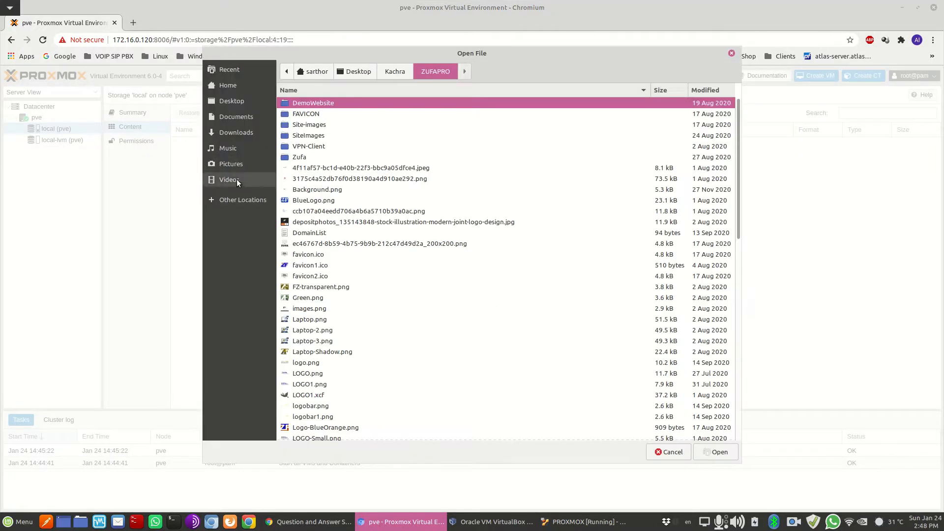
pyautogui.click(239, 199)
pyautogui.click(309, 162)
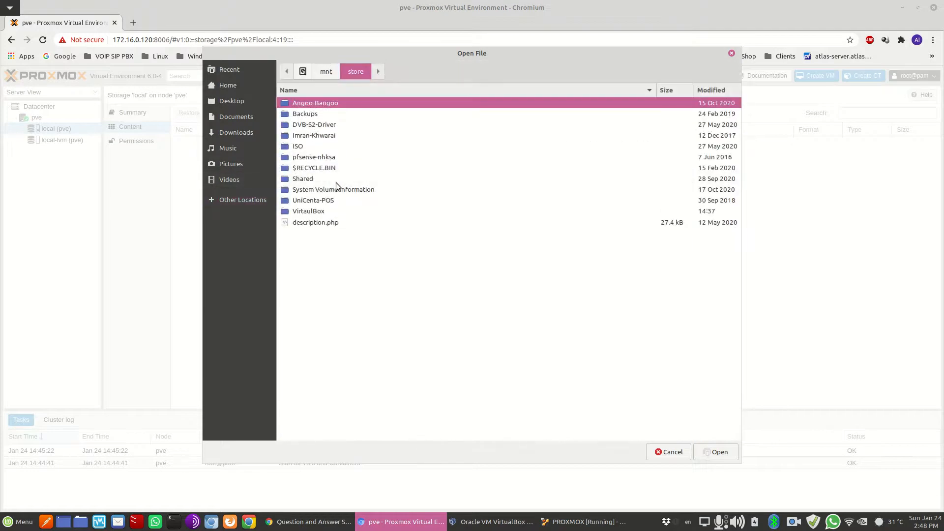
pyautogui.doubleClick(302, 146)
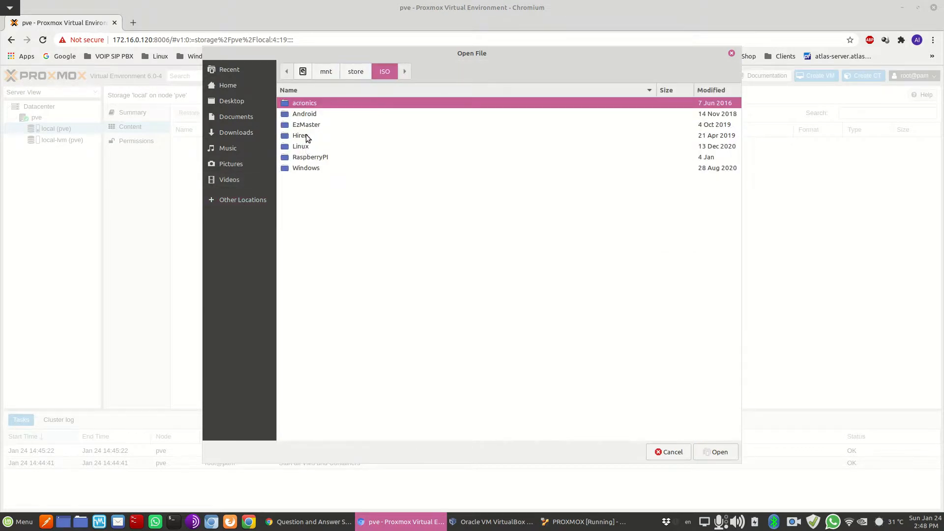
pyautogui.doubleClick(304, 147)
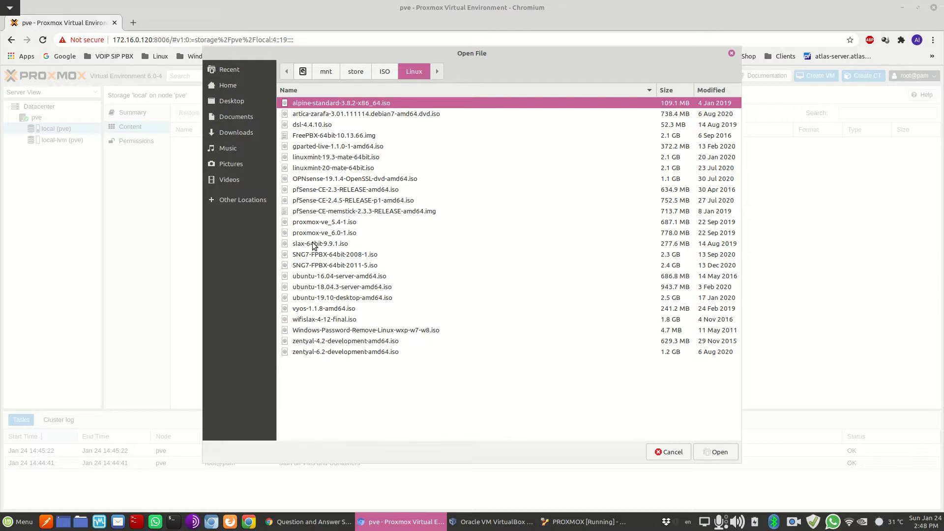
pyautogui.click(313, 245)
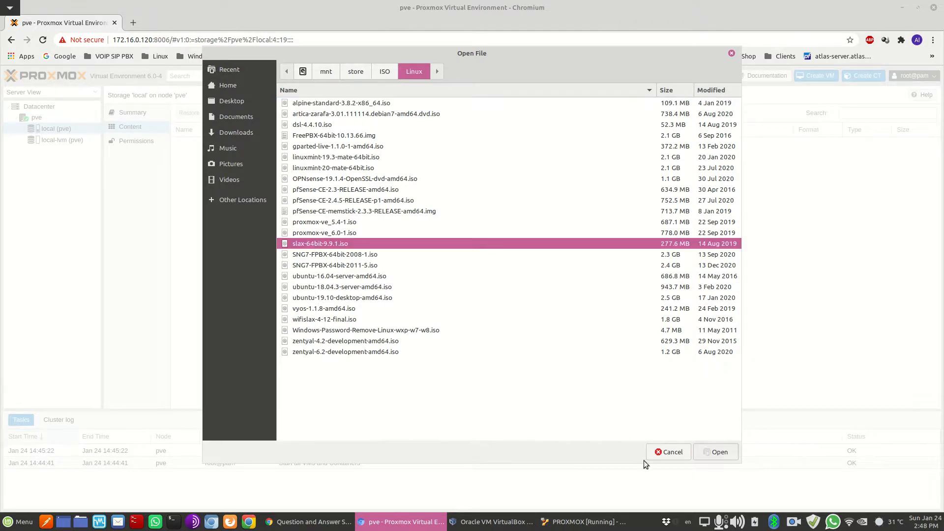
pyautogui.click(716, 452)
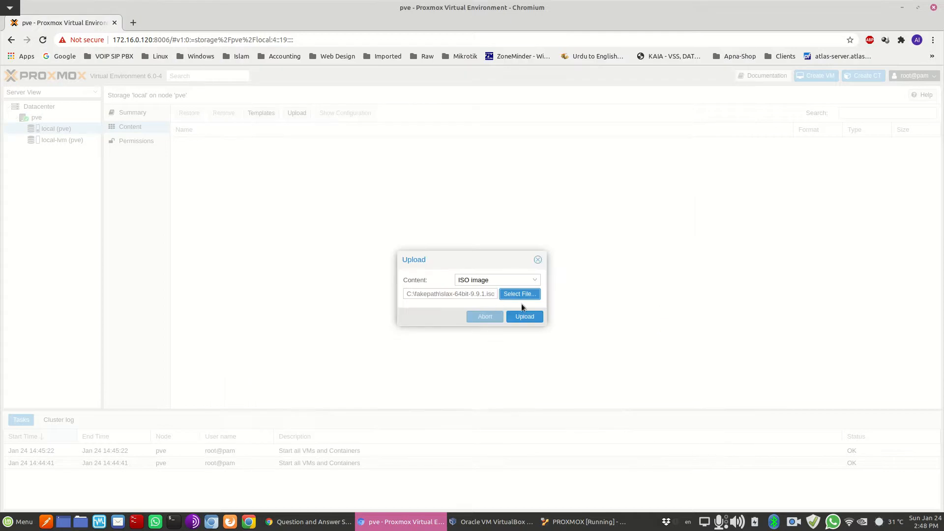
pyautogui.click(526, 316)
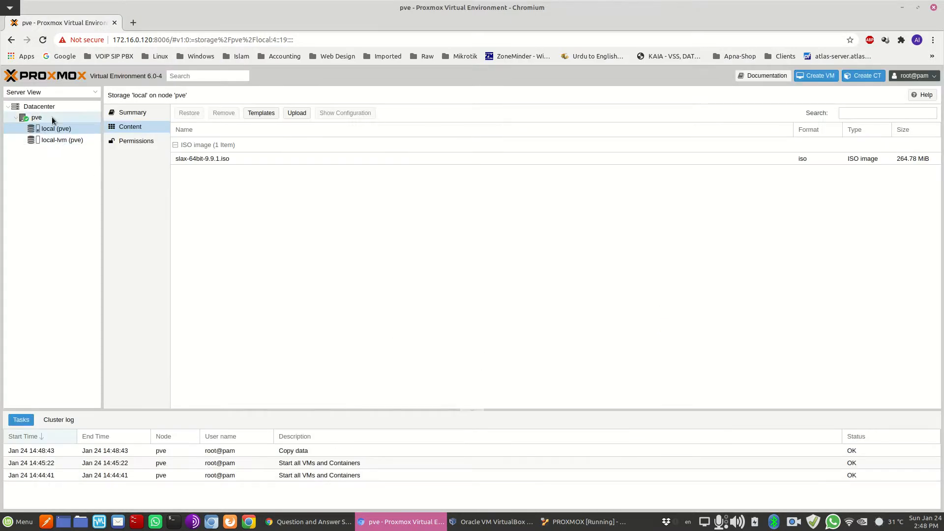
# Begin a new VM named slax with slax-64bit-9.9.1.iso as its install media
pyautogui.click(815, 79)
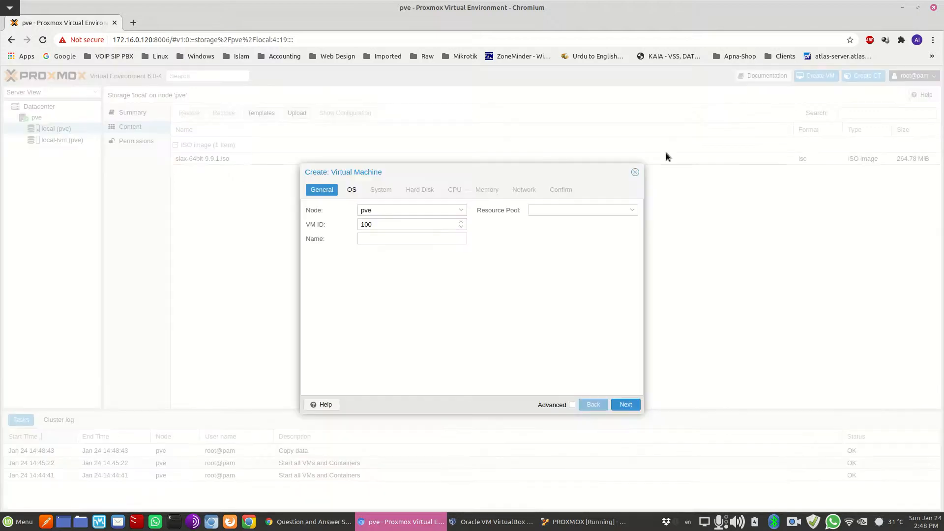
pyautogui.click(439, 238)
pyautogui.write('wlq')
pyautogui.press('BackSpace')
pyautogui.press('BackSpace')
pyautogui.press('BackSpace')
pyautogui.write('slax')
pyautogui.click(629, 406)
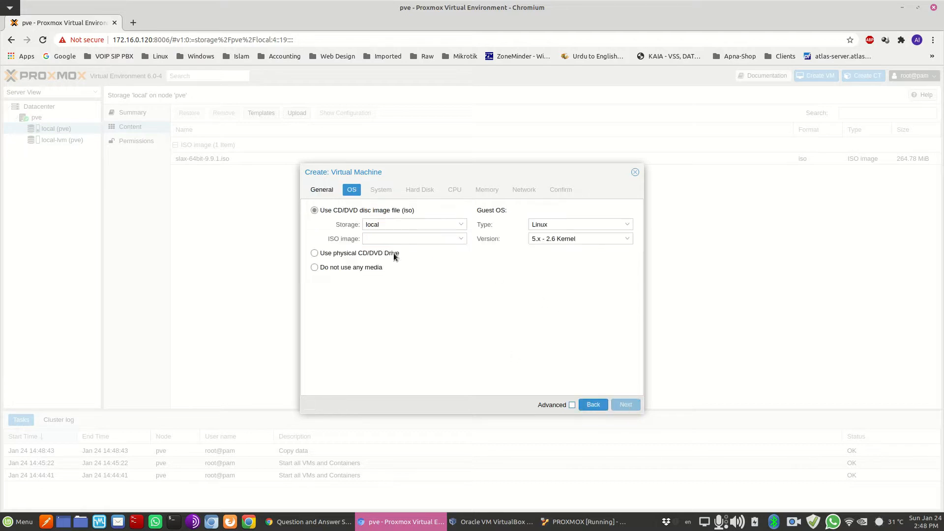
pyautogui.click(461, 239)
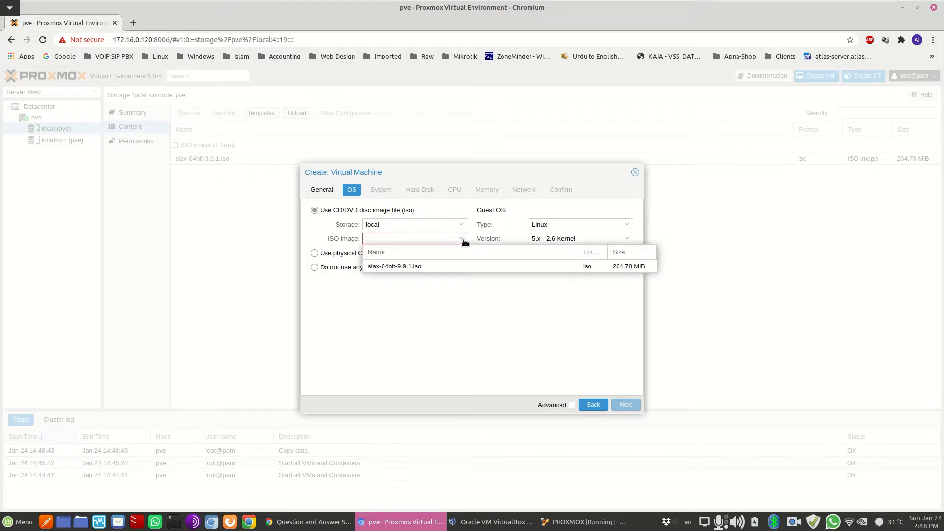
pyautogui.click(417, 267)
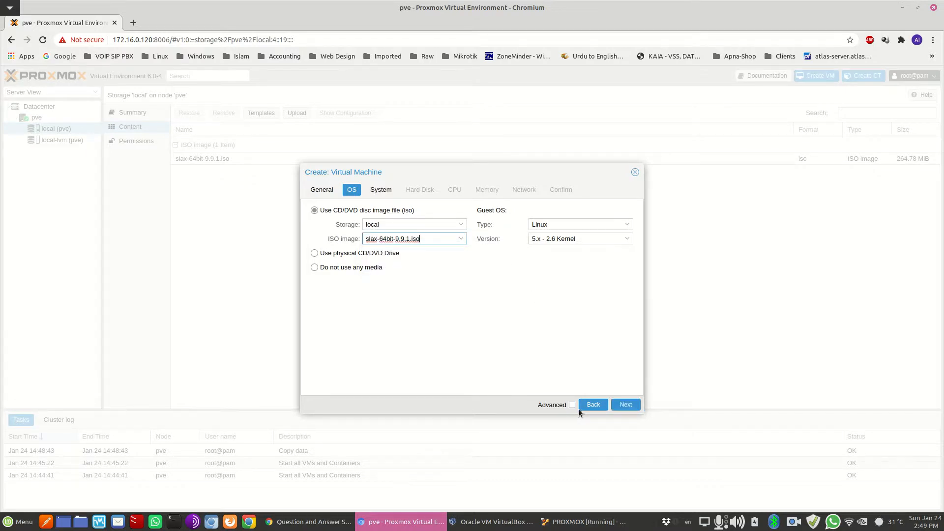
# Keep default system, 32 GiB disk and CPU settings, set memory to 2512, keep vmbr0, and finish
pyautogui.click(627, 406)
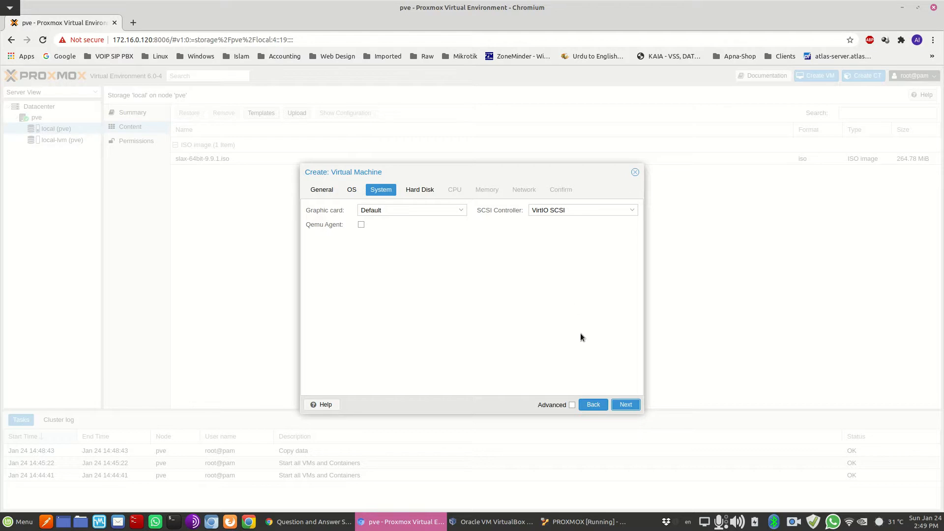
pyautogui.click(626, 405)
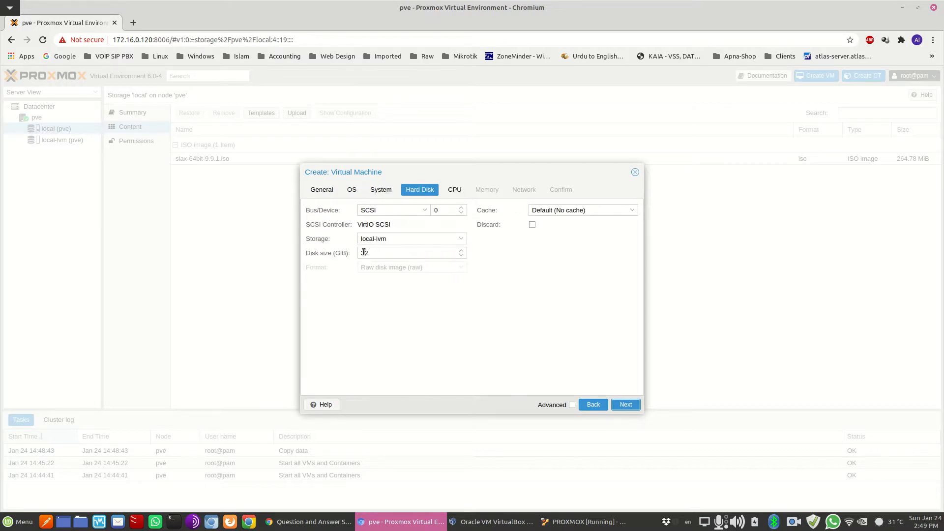
pyautogui.click(625, 405)
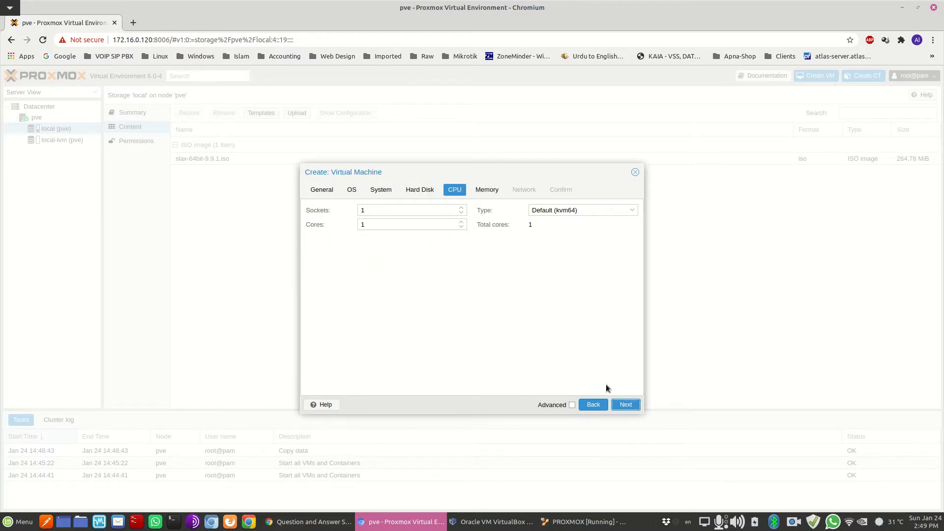
pyautogui.click(626, 405)
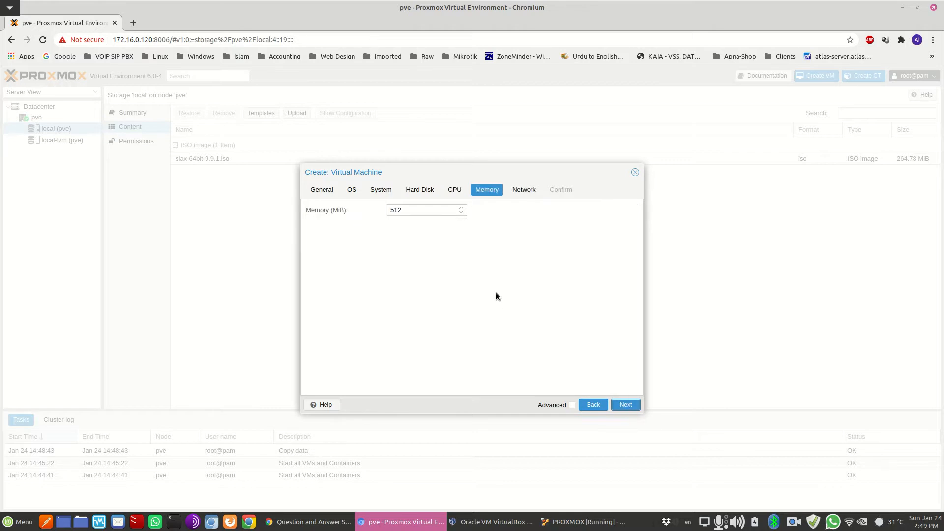
pyautogui.moveTo(394, 209); pyautogui.dragTo(390, 213)
pyautogui.press('Home')
pyautogui.doubleClick(408, 215)
pyautogui.click(625, 405)
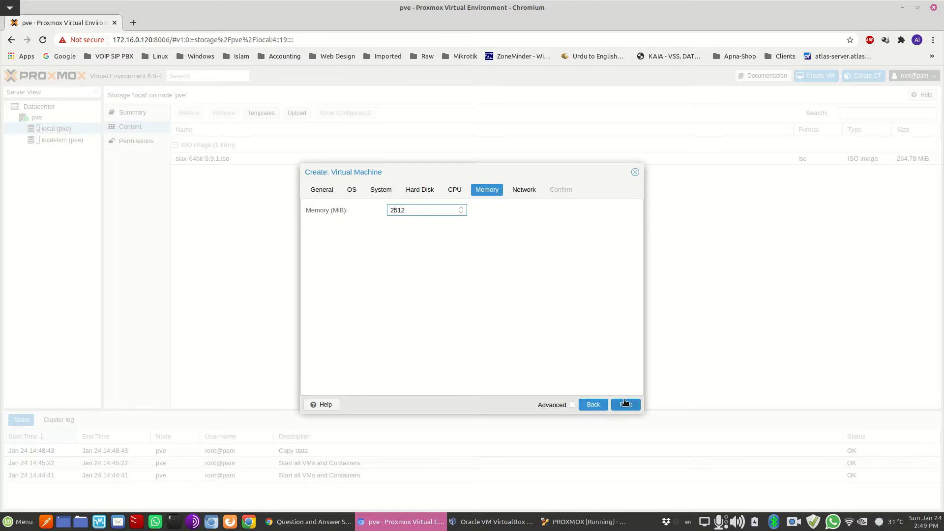
pyautogui.click(420, 225)
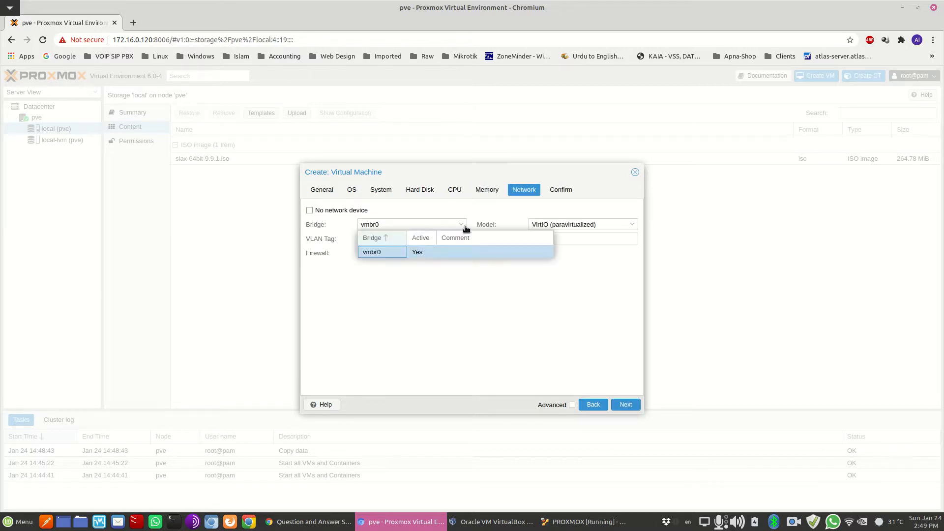
pyautogui.click(459, 211)
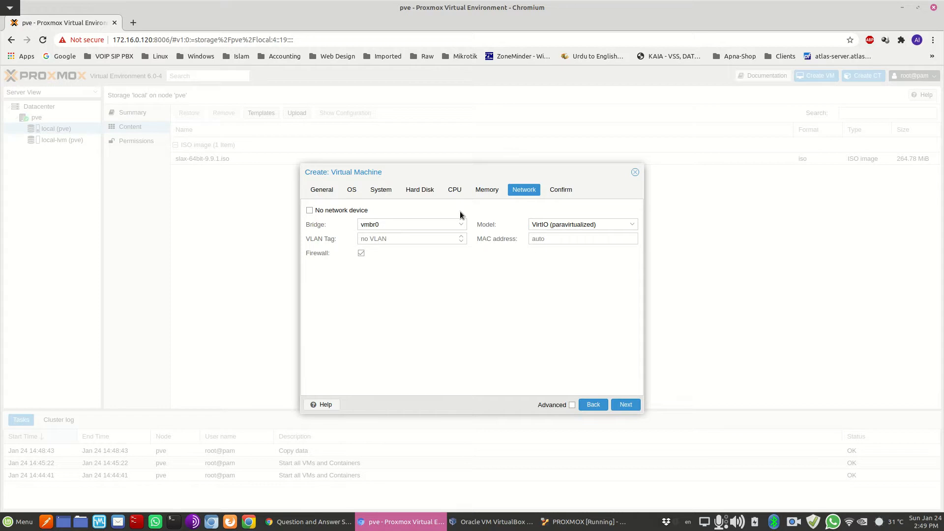
pyautogui.click(624, 405)
pyautogui.click(624, 403)
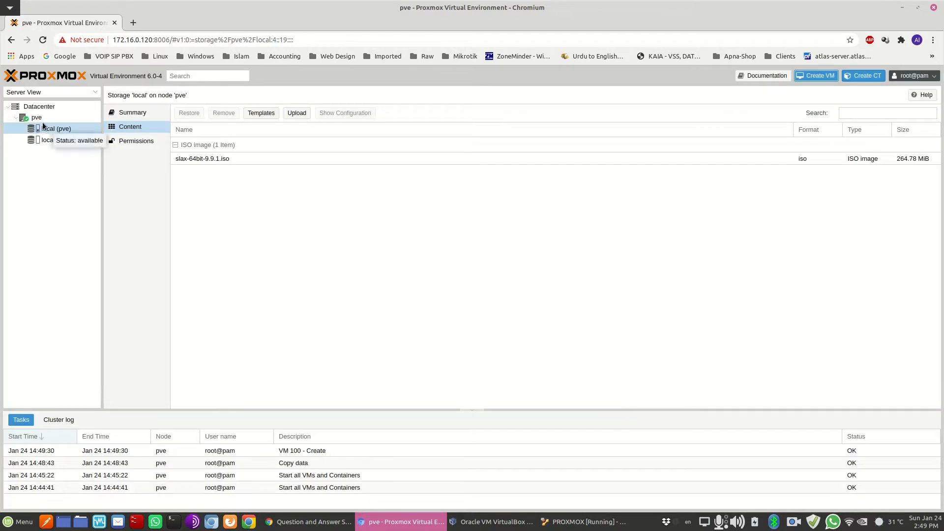
# Select VM 100 slax, start it, and open its console
pyautogui.click(58, 131)
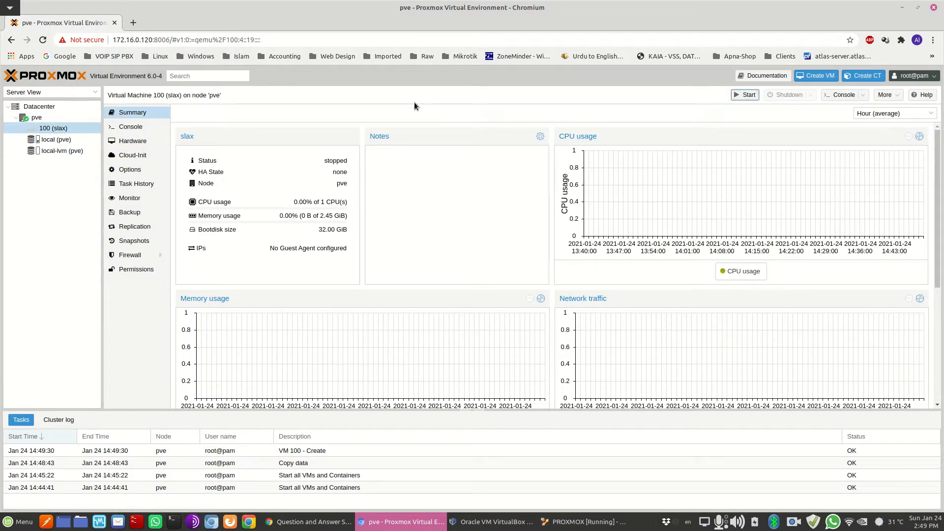
pyautogui.click(751, 95)
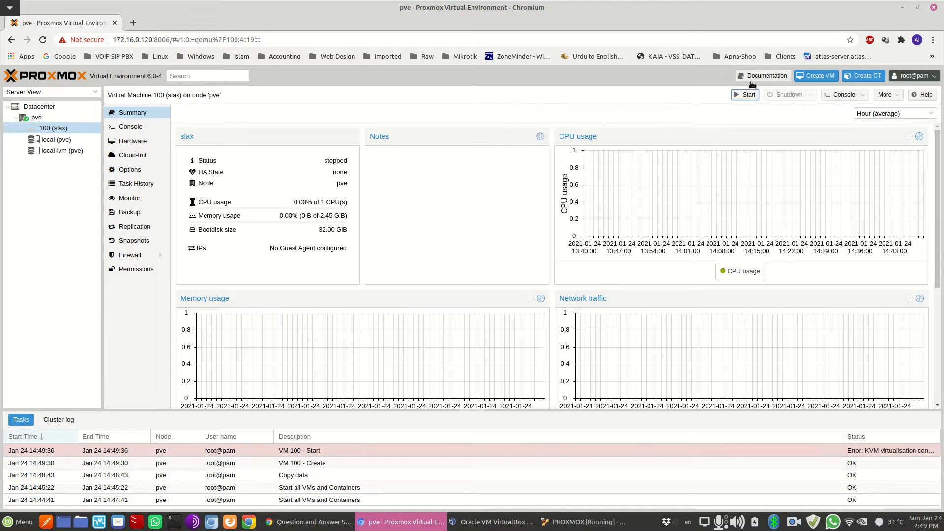
pyautogui.click(130, 127)
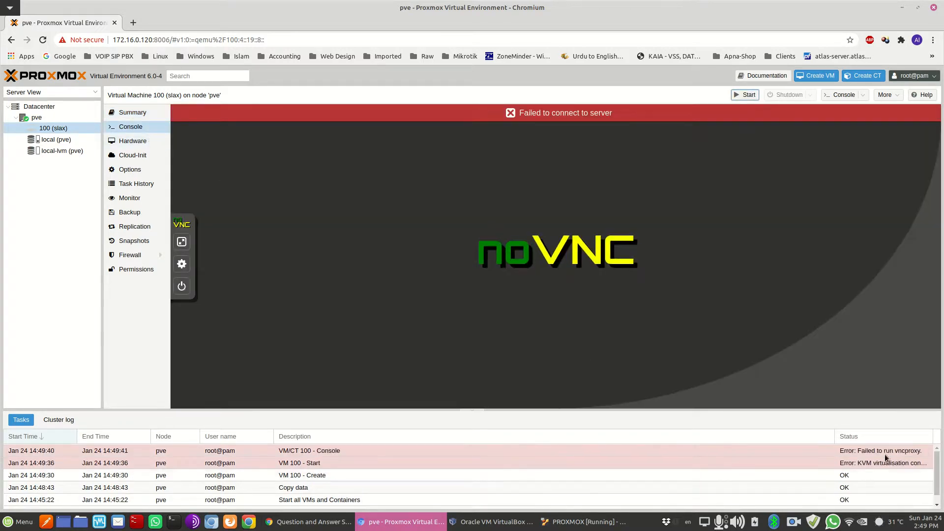
# Read the failed VM 100 start task, which reports KVM virtualisation unavailable, then close it
pyautogui.doubleClick(857, 463)
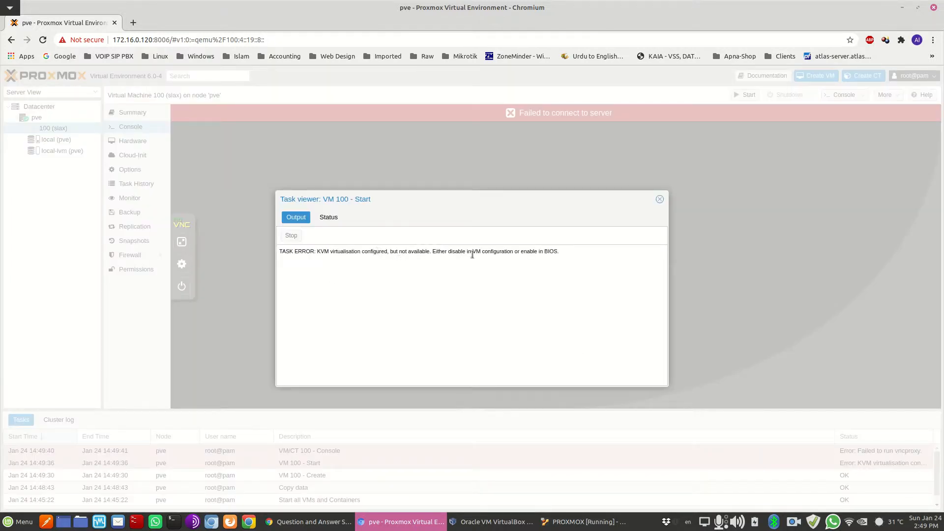
pyautogui.click(660, 197)
pyautogui.click(792, 522)
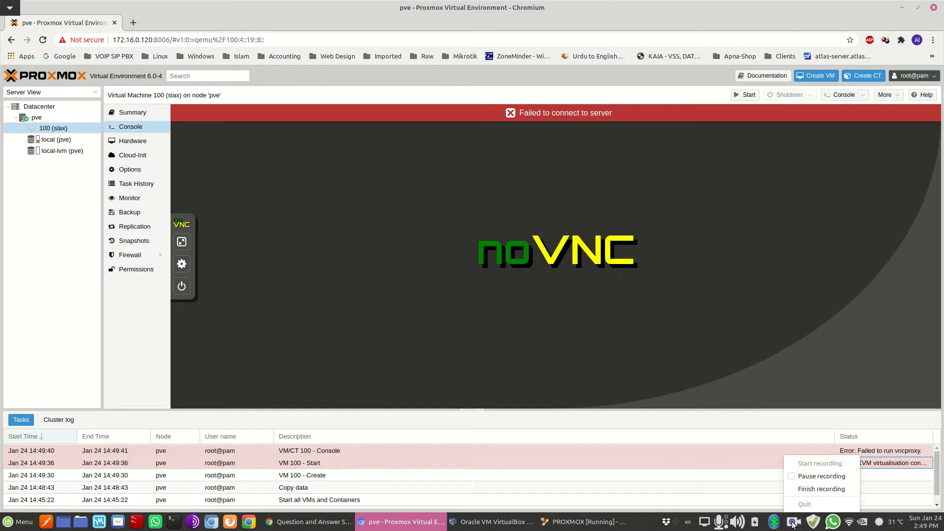
# Back in VirtualBox, open PROXMOX settings at System > Processor with Nested VT-x/AMD-V enabled
pyautogui.click(825, 475)
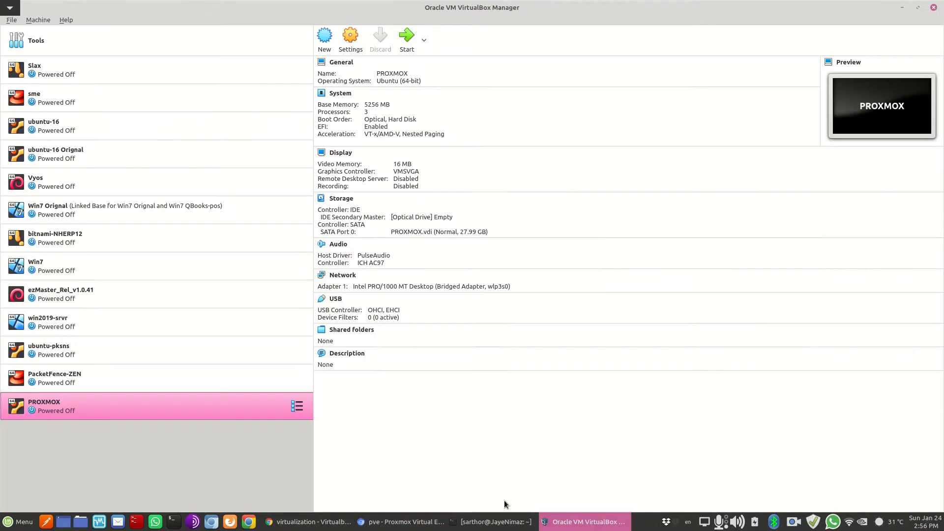
pyautogui.click(407, 522)
pyautogui.click(401, 525)
pyautogui.click(354, 47)
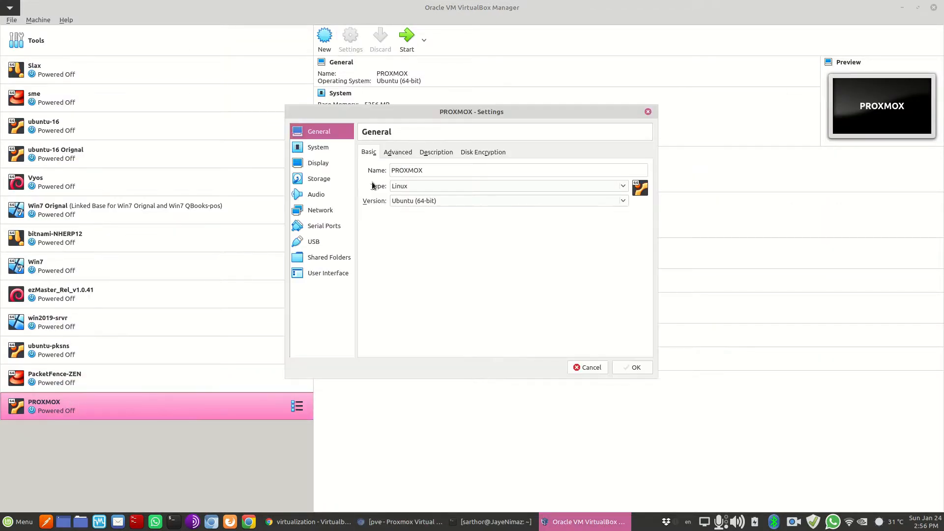
pyautogui.click(318, 146)
pyautogui.click(422, 151)
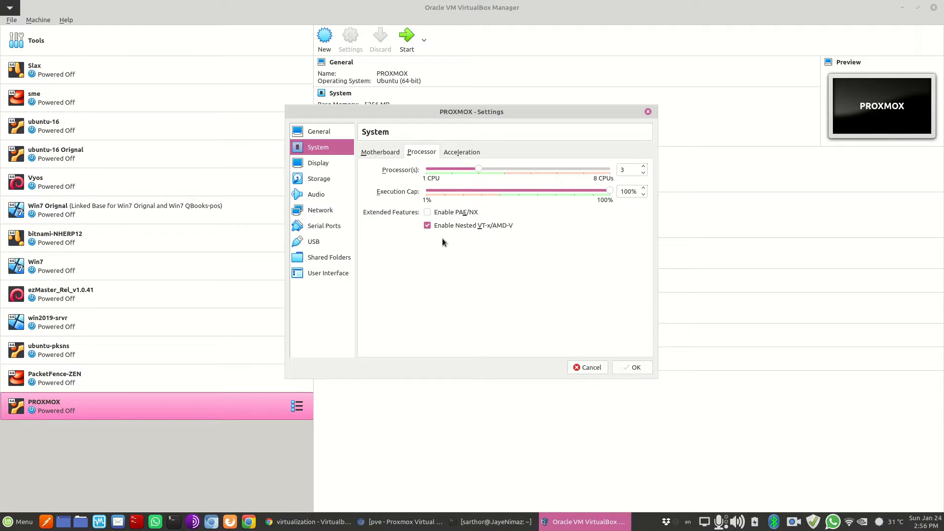
pyautogui.click(500, 525)
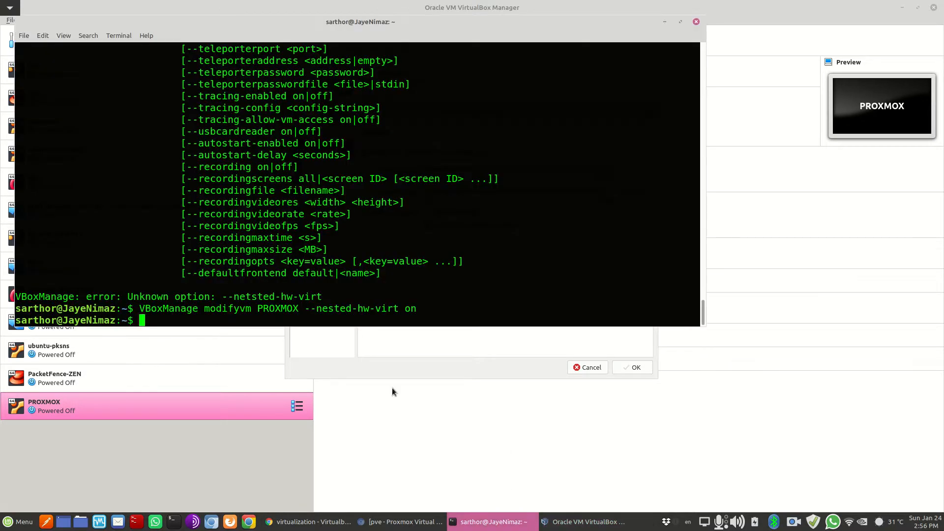
# In the terminal, highlight the 'VBoxManage modifyvm PROXMOX --nested-hw-virt on' command and name PROXMOX, then return to Settings
pyautogui.moveTo(145, 308); pyautogui.dragTo(201, 309)
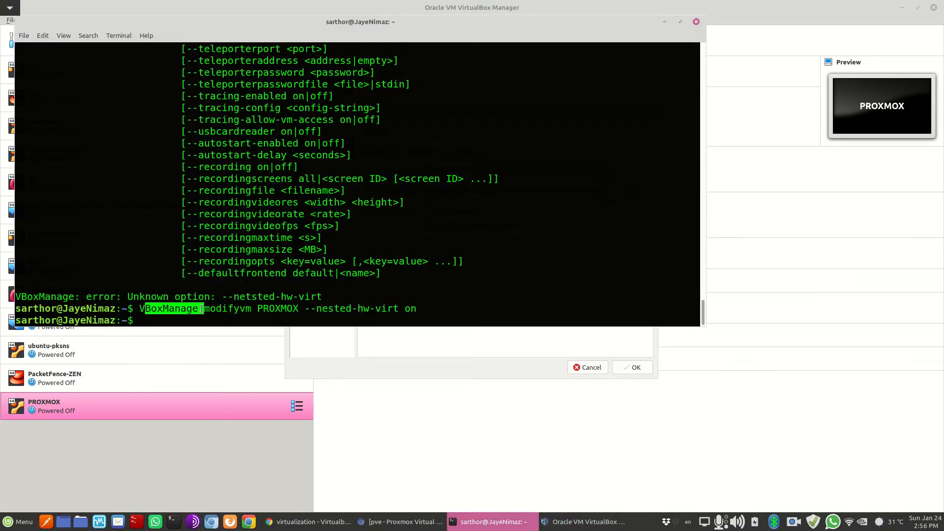
pyautogui.click(254, 314)
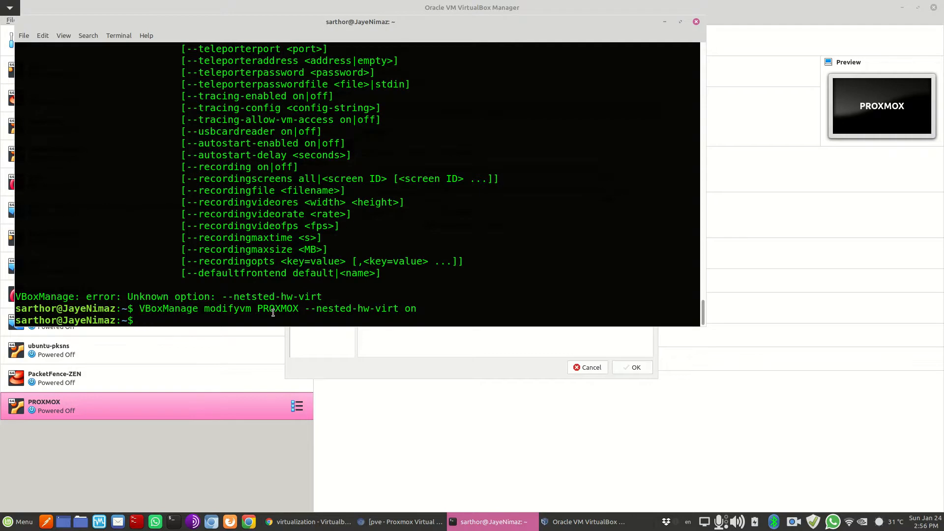
pyautogui.moveTo(263, 311); pyautogui.dragTo(297, 314)
pyautogui.click(411, 417)
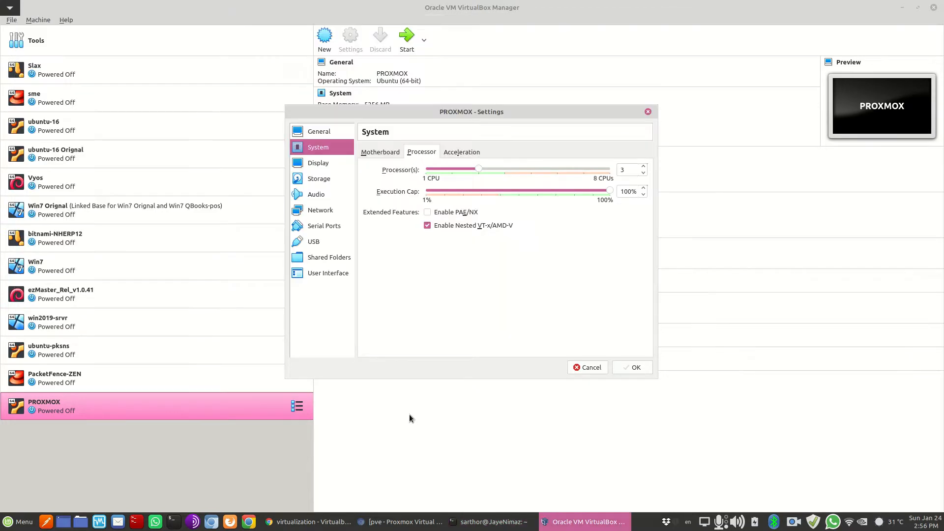
# Save the PROXMOX settings, start the VM and boot the default Proxmox GRUB entry
pyautogui.click(619, 368)
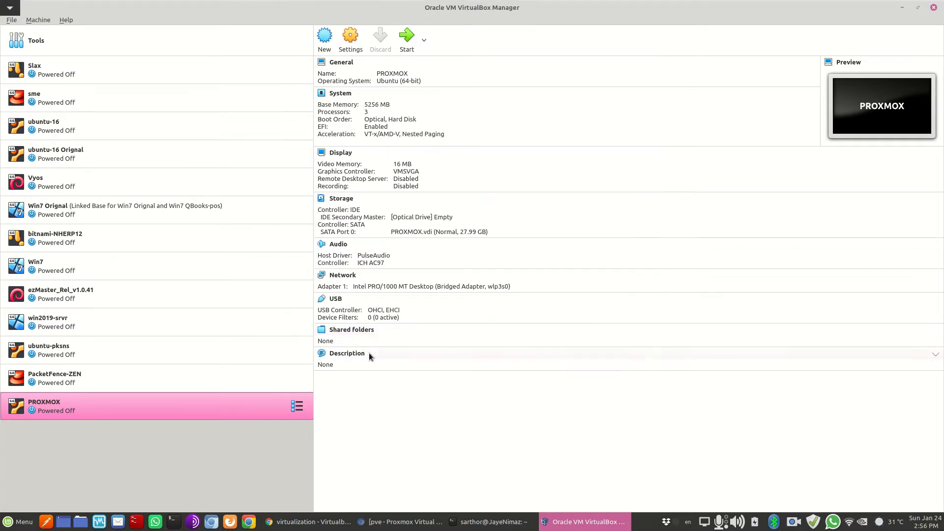
pyautogui.click(405, 44)
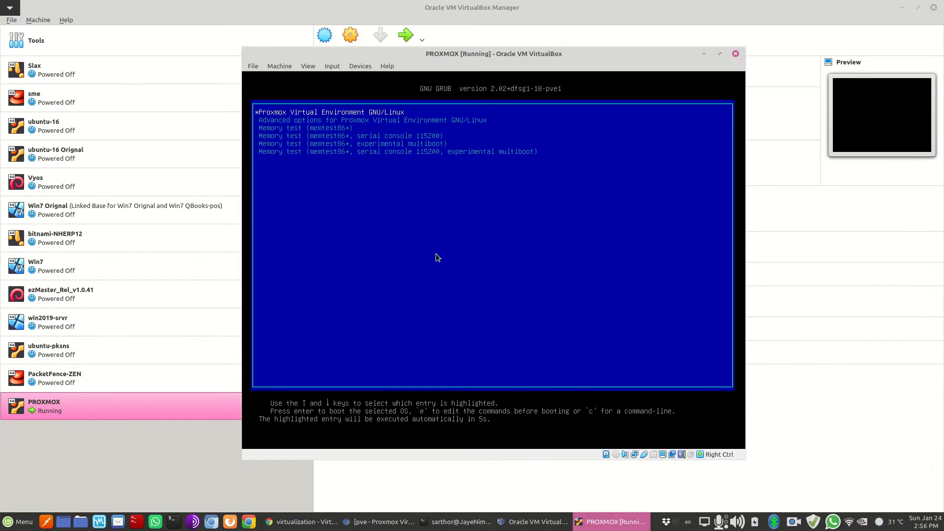
pyautogui.click(435, 253)
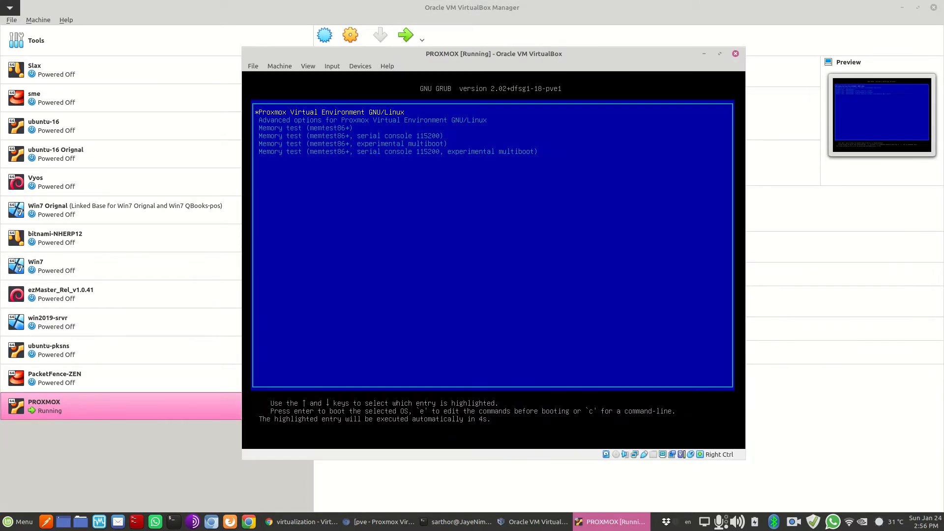
pyautogui.press('Return')
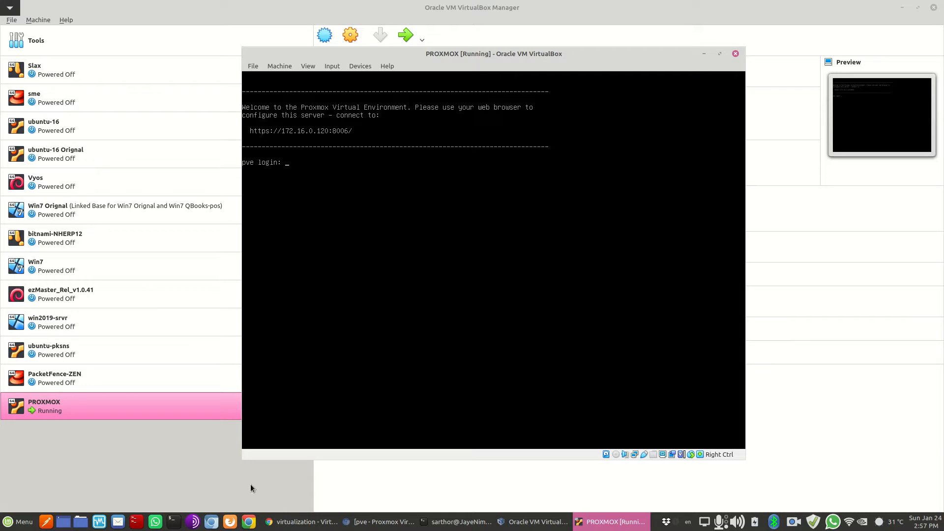
# Move through the browser windows to the Proxmox web UI and reload it
pyautogui.click(308, 521)
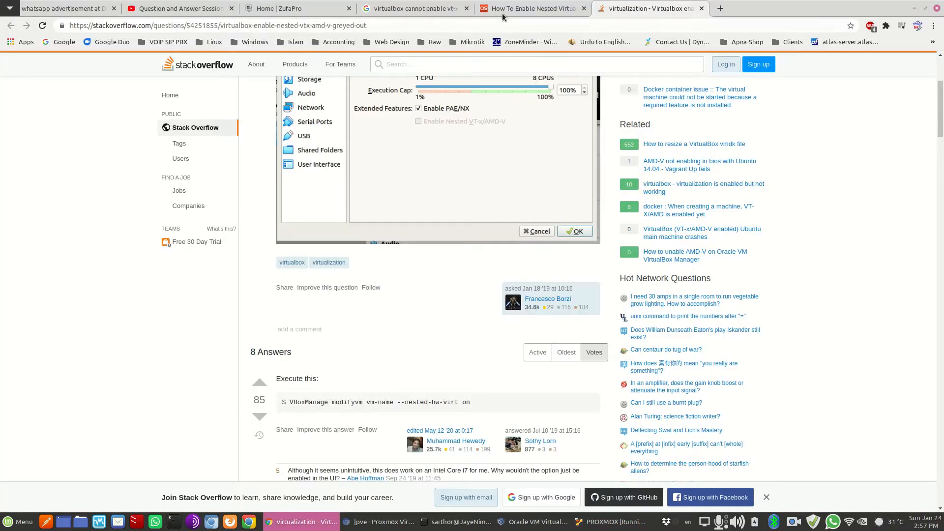
pyautogui.click(403, 10)
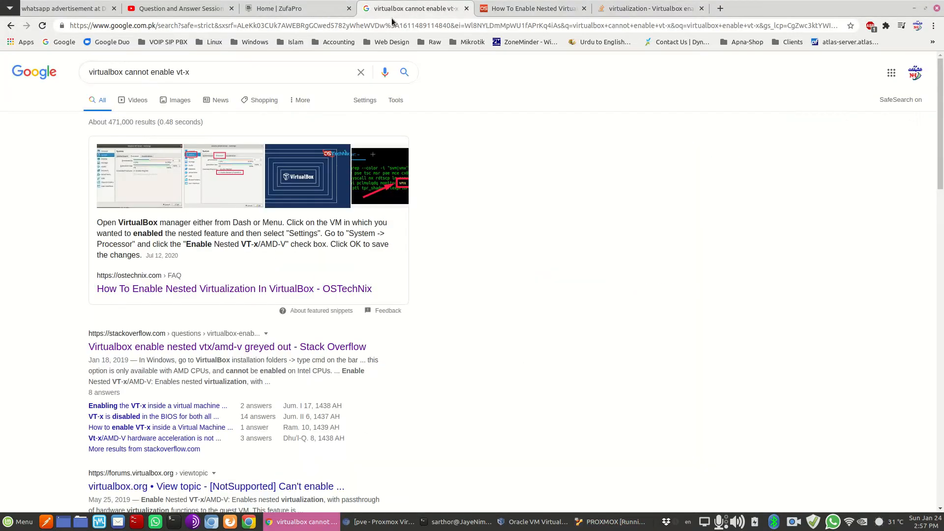
pyautogui.click(359, 521)
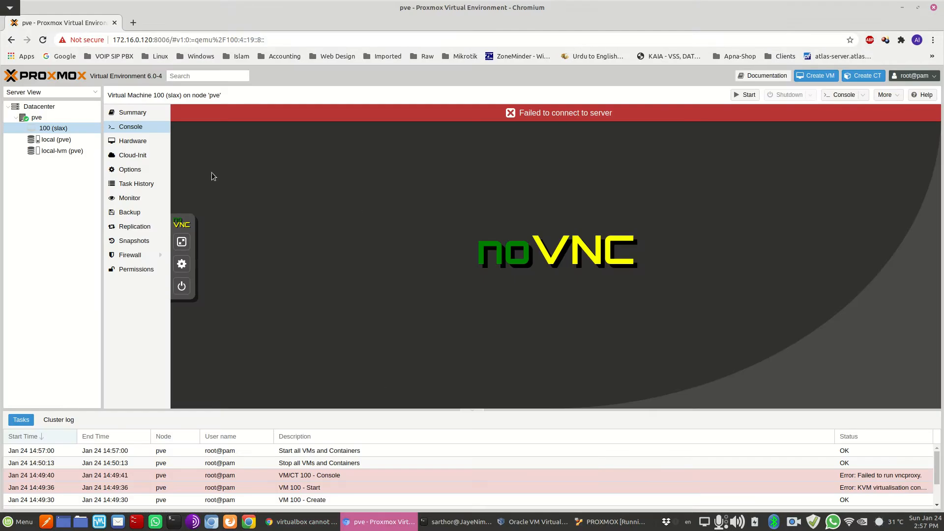
pyautogui.click(44, 41)
# Start VM 100 (slax) and inspect the failed console task details
pyautogui.click(736, 94)
pyautogui.click(881, 451)
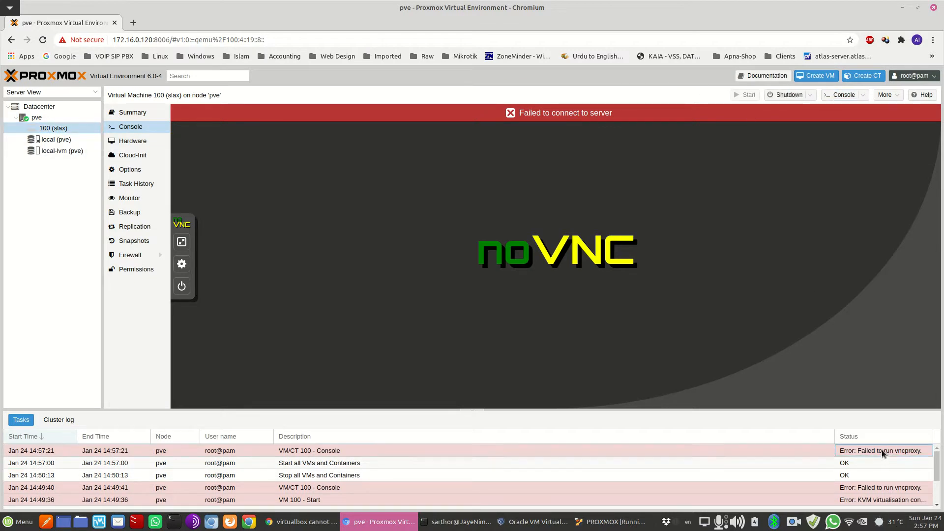
pyautogui.doubleClick(881, 450)
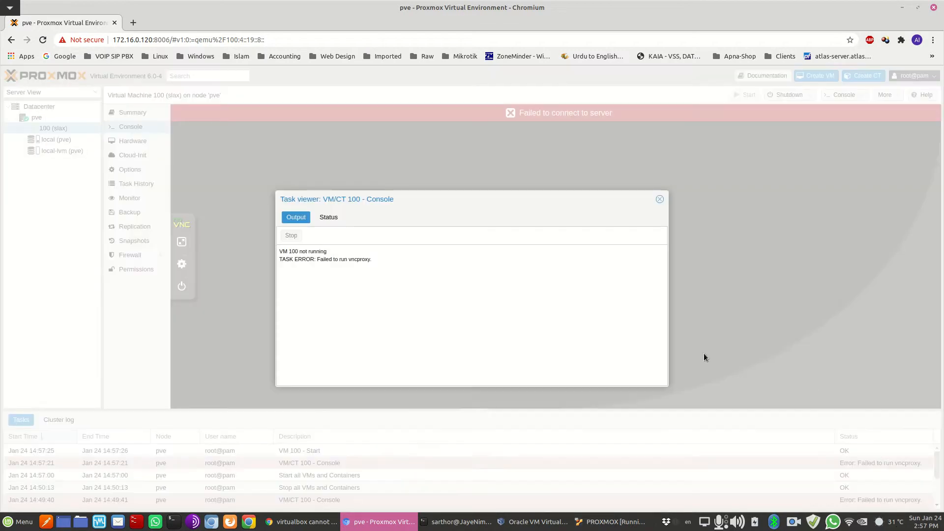
pyautogui.click(660, 199)
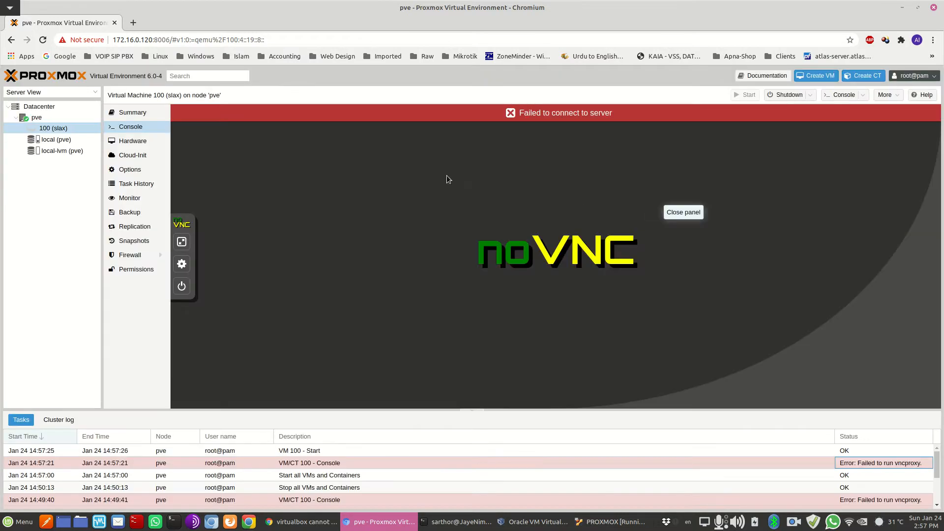
pyautogui.click(845, 450)
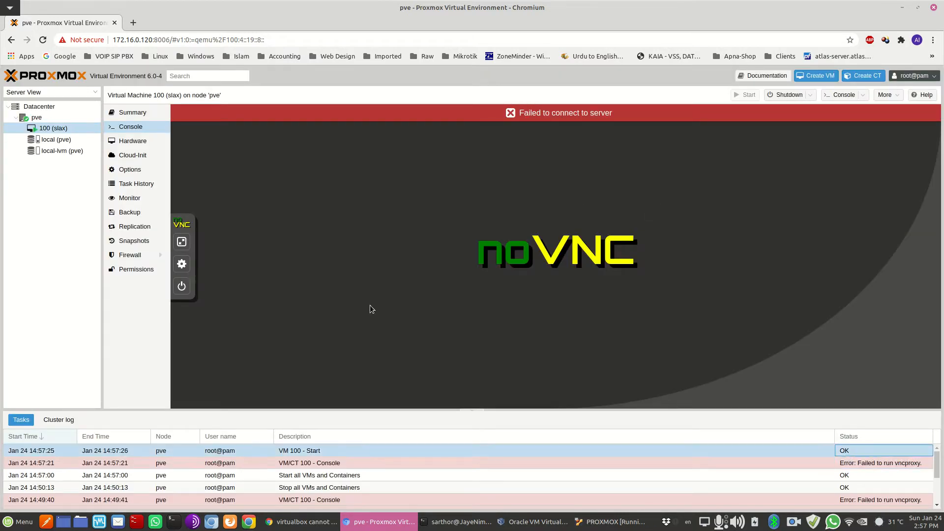
# Open VM 100's console to watch Slax boot and expand its side panel
pyautogui.click(134, 115)
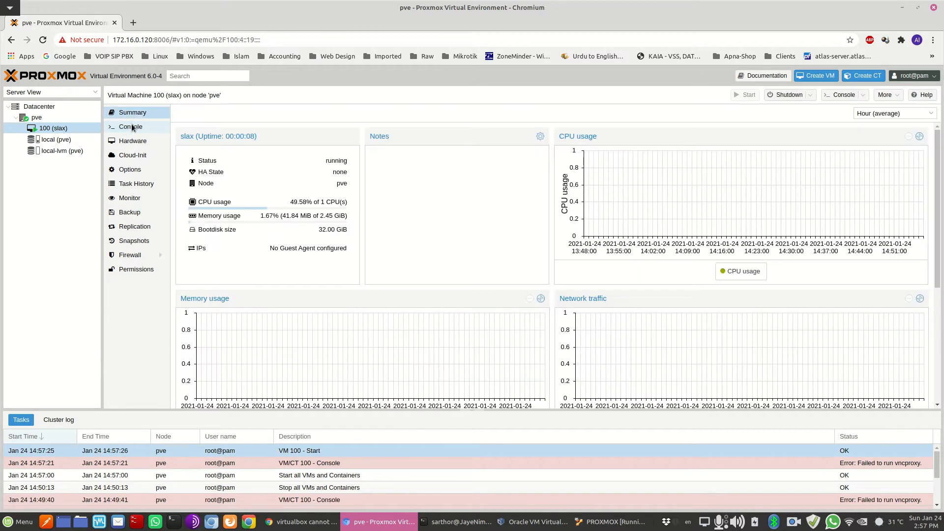
pyautogui.click(132, 128)
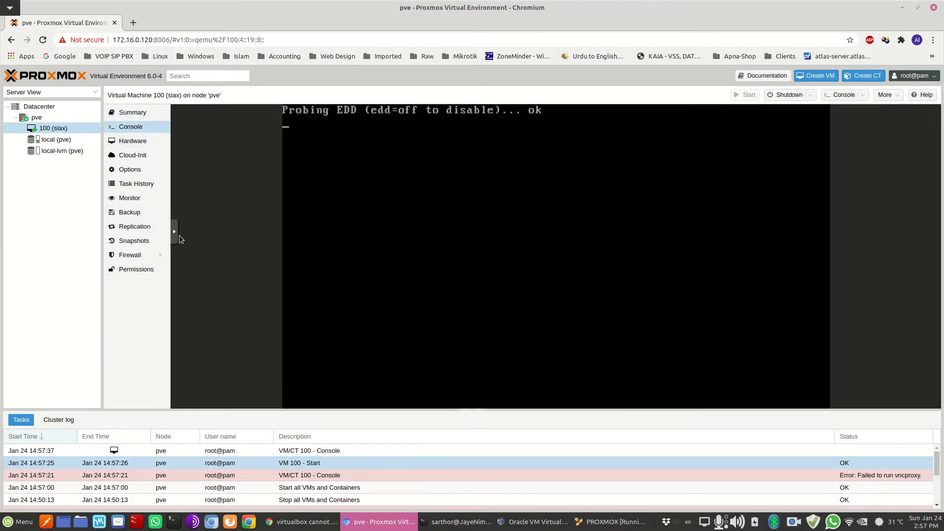
pyautogui.click(174, 231)
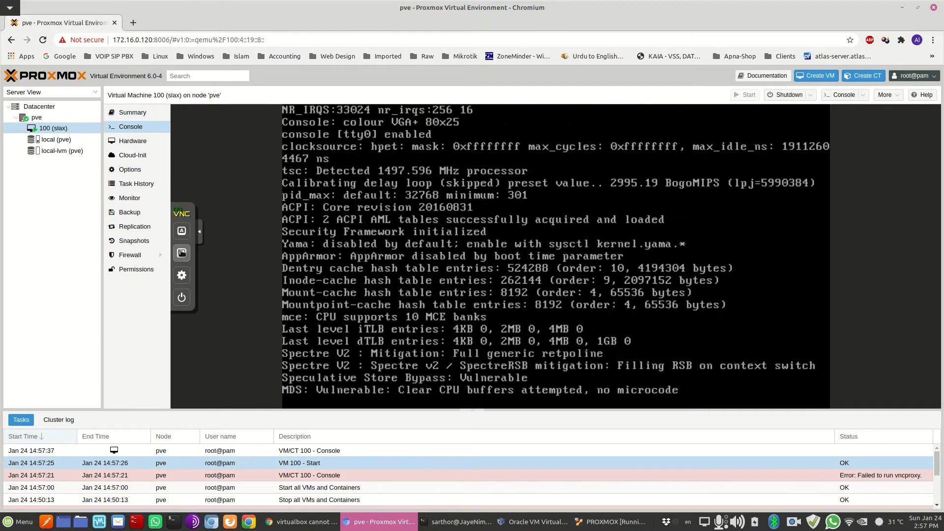
# Put the VM 100 noVNC console in fullscreen and let Slax boot to its desktop
pyautogui.click(181, 253)
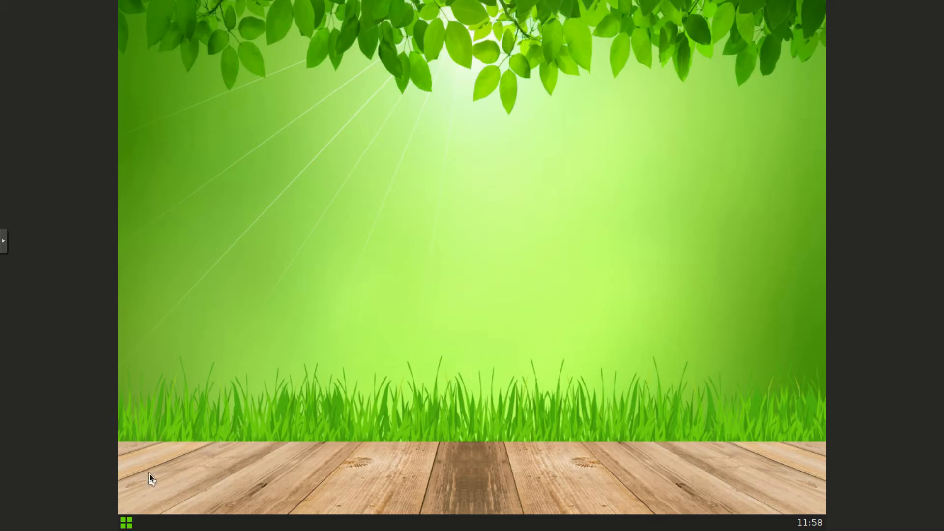
# Open a Slax terminal, run ifconfig, and try pinging yahoo.com
pyautogui.click(127, 523)
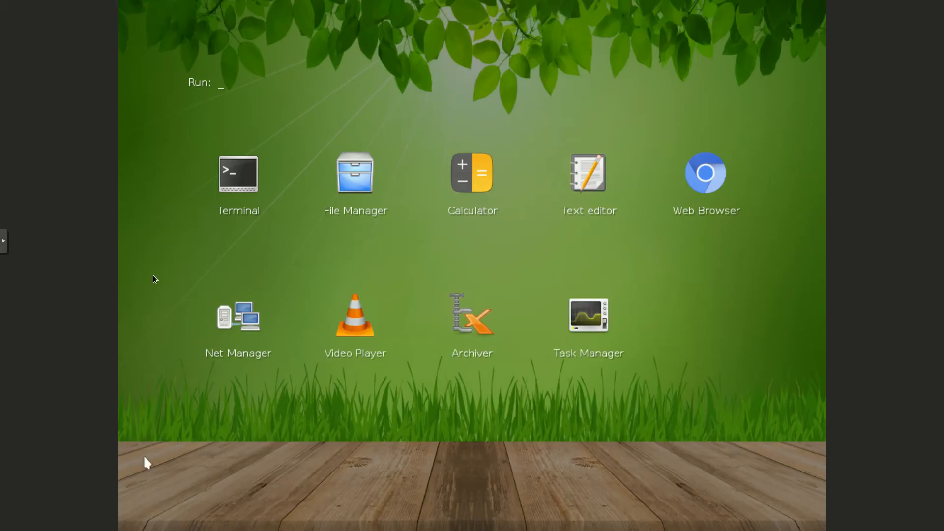
pyautogui.click(223, 196)
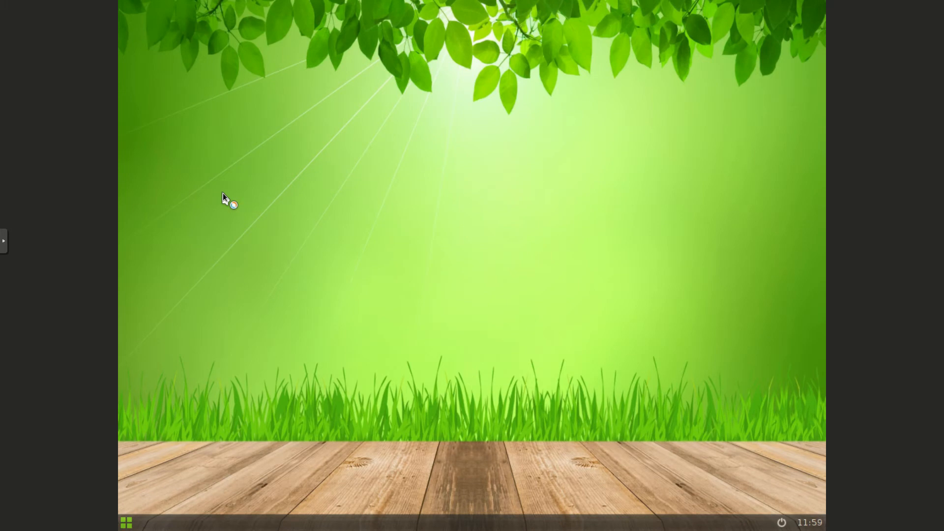
pyautogui.write('ifcon')
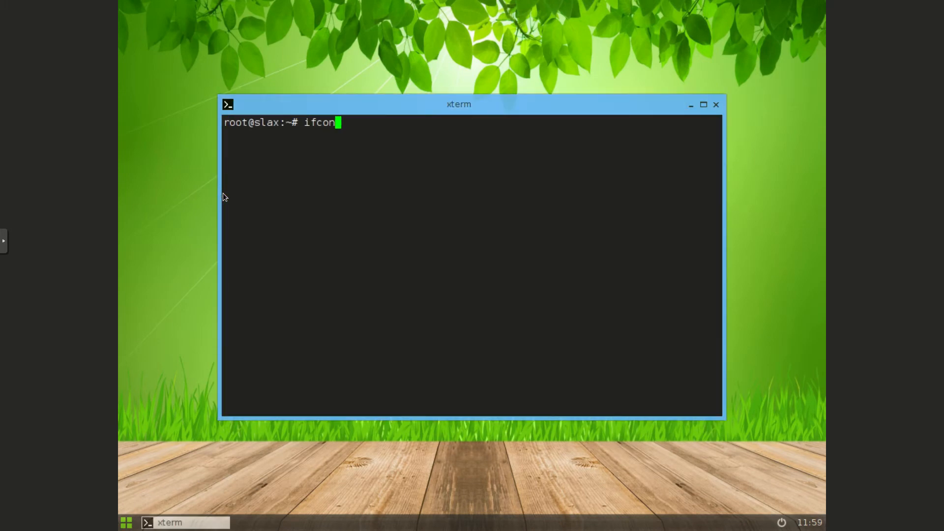
pyautogui.write('fig')
pyautogui.press('Return')
pyautogui.write('ping yahoo.com')
pyautogui.press('Return')
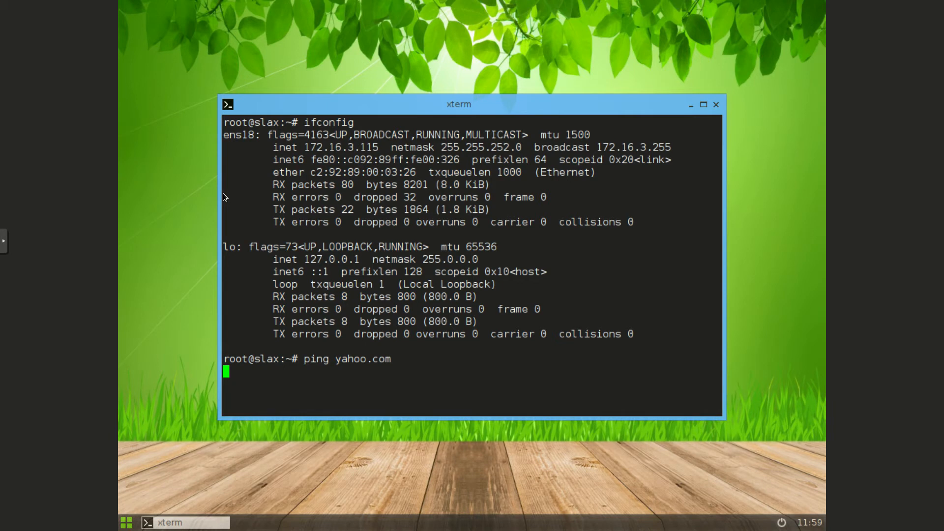
pyautogui.hotkey('ctrl', 'c')
# Show routes with 'ip ro sh', ping gateway 172.16.0.1 unsuccessfully, then exit the terminal
pyautogui.write('ip ro sh')
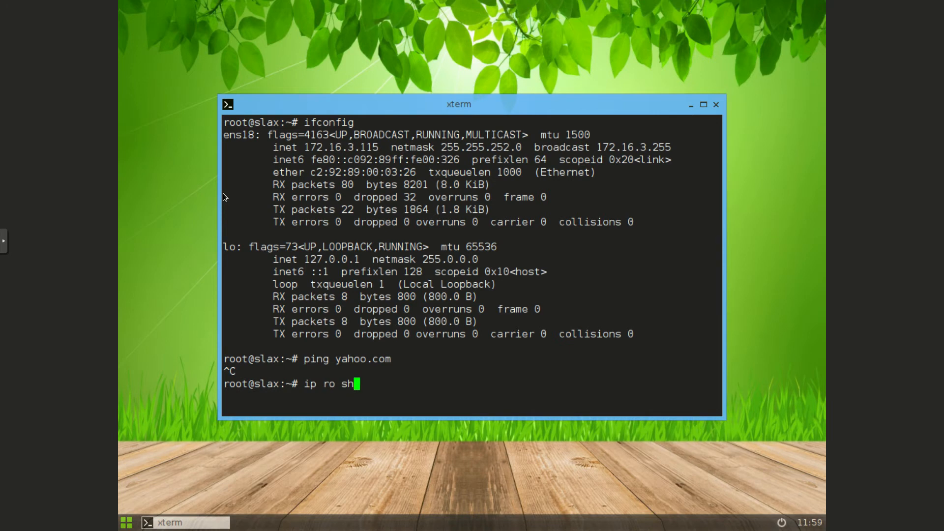
pyautogui.press('Return')
pyautogui.write('ping ')
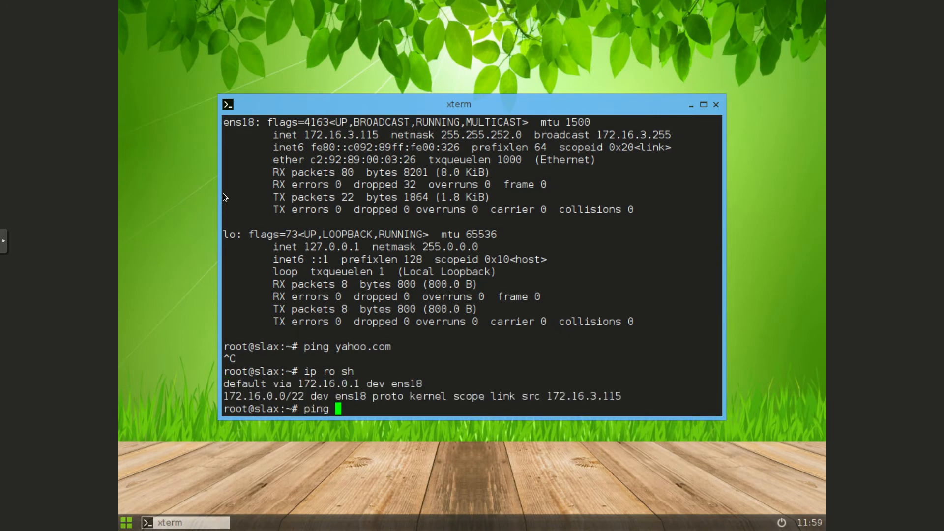
pyautogui.write('172.16.0.1')
pyautogui.press('Return')
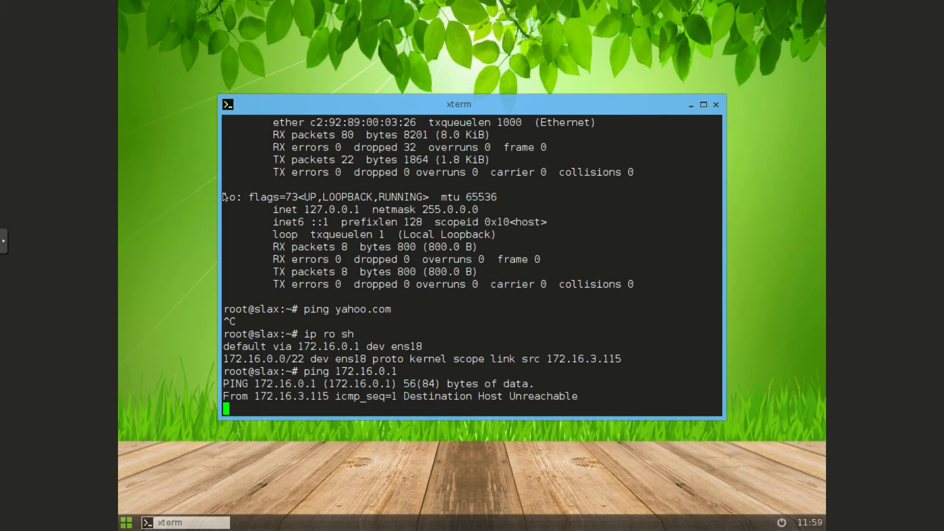
pyautogui.hotkey('ctrl', 'c')
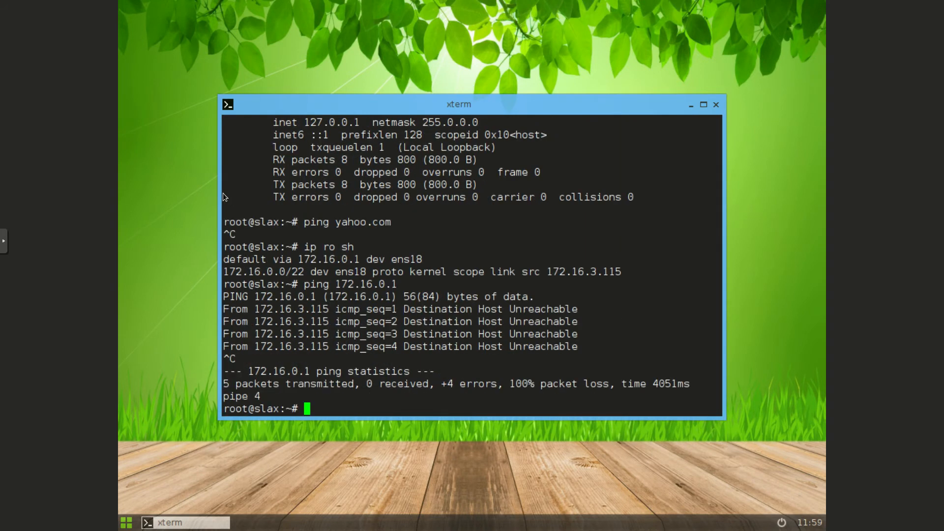
pyautogui.write('exit')
pyautogui.press('Return')
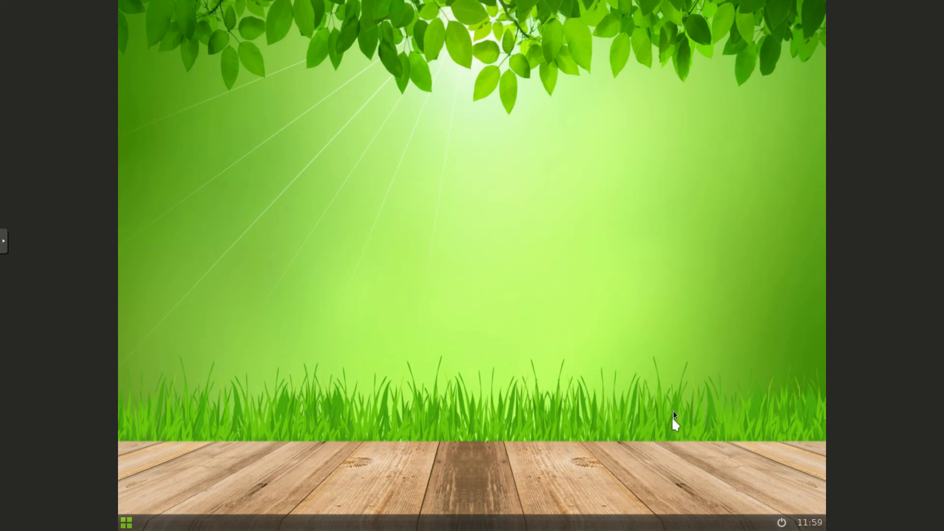
# Shut down Slax and take the noVNC console out of full screen
pyautogui.click(781, 522)
pyautogui.click(594, 258)
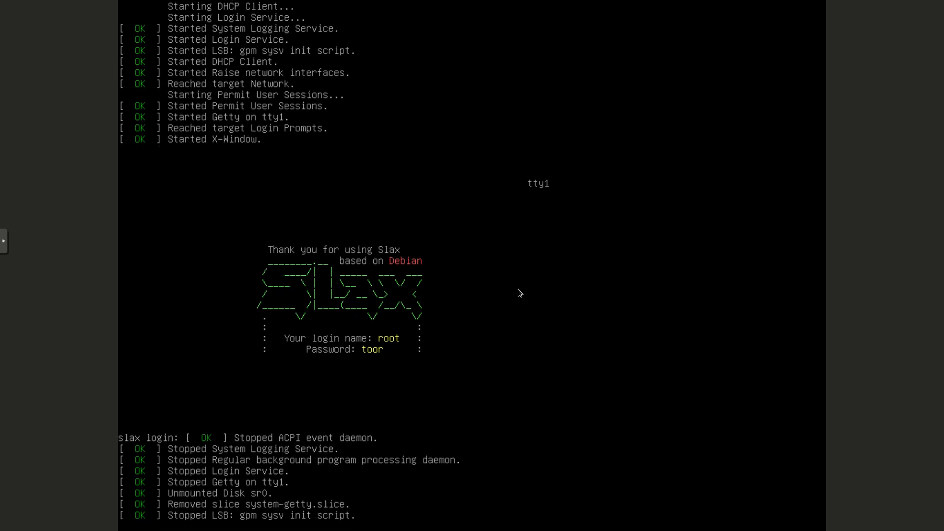
pyautogui.click(6, 238)
pyautogui.click(11, 267)
pyautogui.click(228, 41)
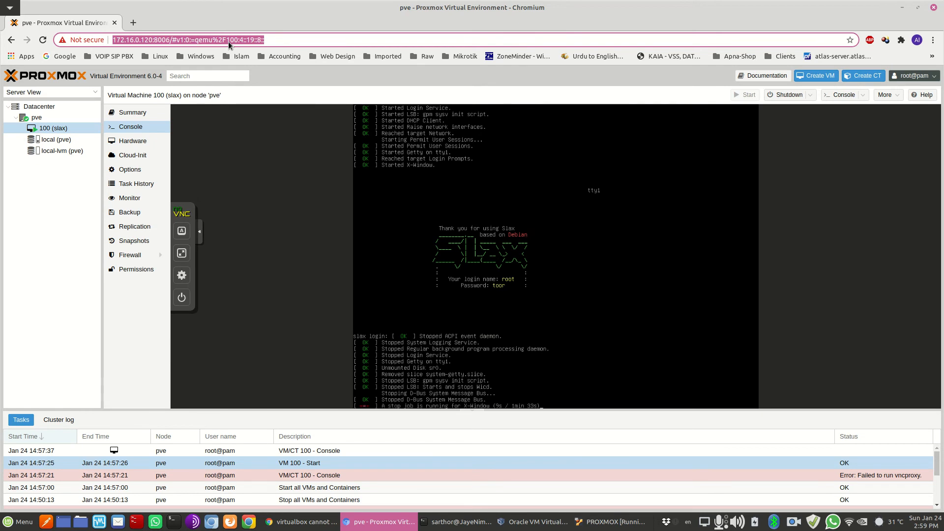
# Load amazai.net in Chromium, then start entering zufapro.com in the address bar
pyautogui.write('amazai.net')
pyautogui.press('Return')
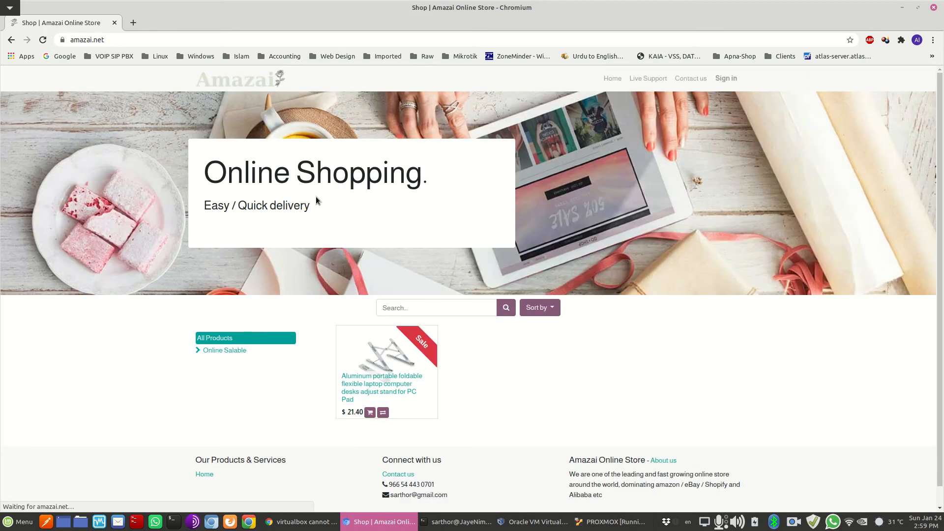
pyautogui.click(282, 39)
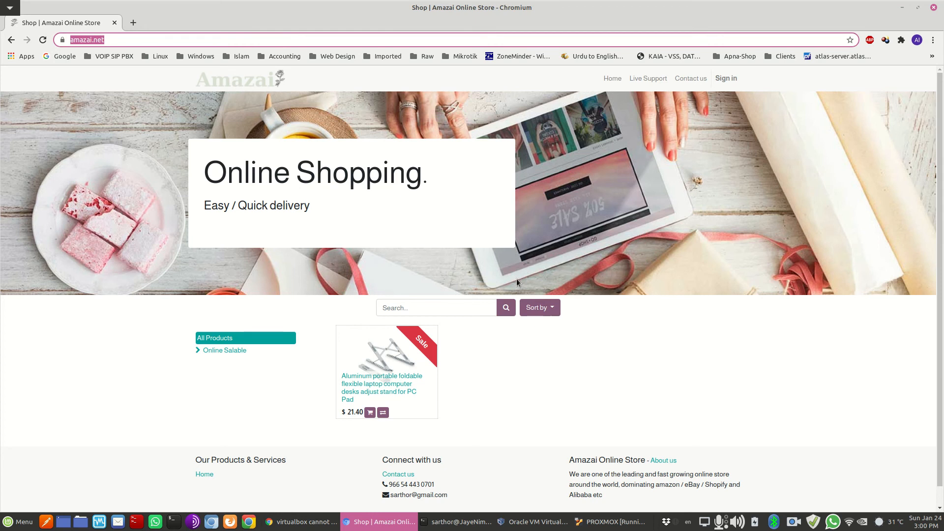
pyautogui.write('zufapro.com')
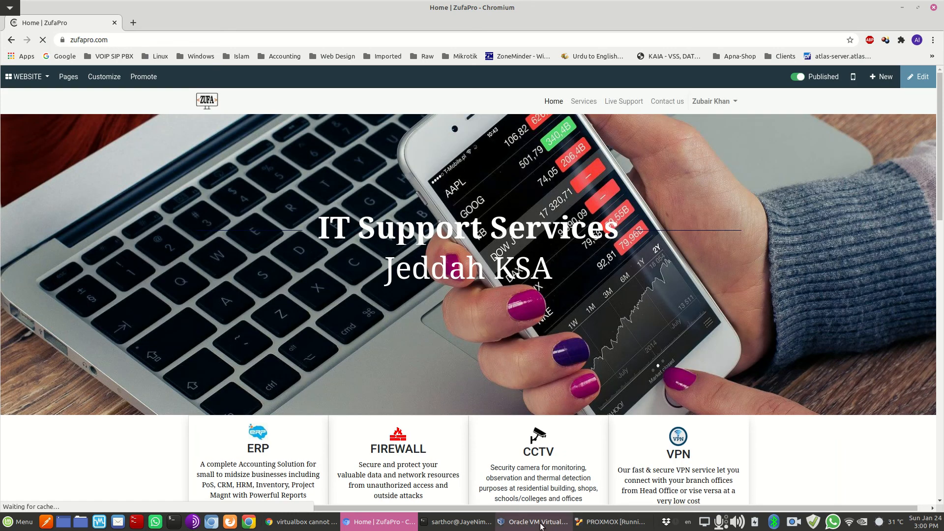
# Minimize the VirtualBox Manager window and scroll down the page
pyautogui.click(541, 524)
pyautogui.click(541, 524)
pyautogui.scroll(-3, 444, 272)
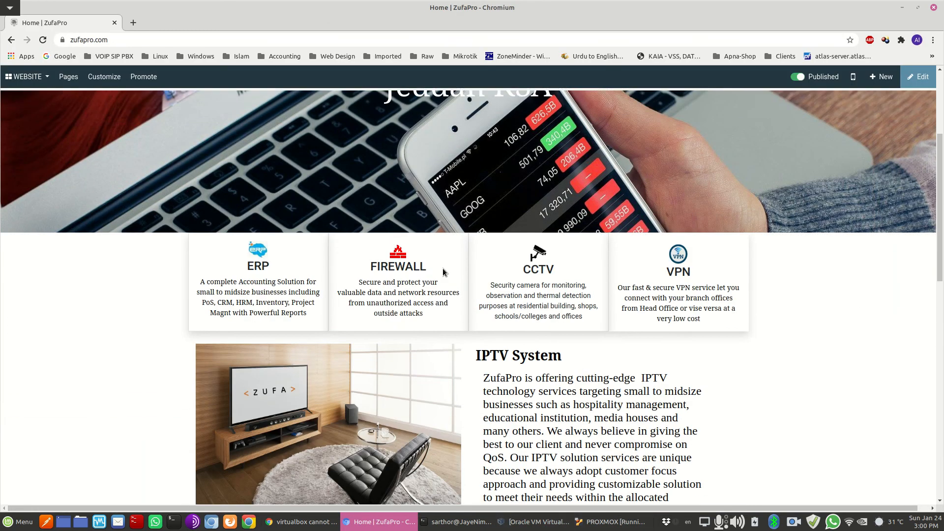
# Minimize the ZufaPro window, then close the PROXMOX VM window with Power off
pyautogui.click(407, 525)
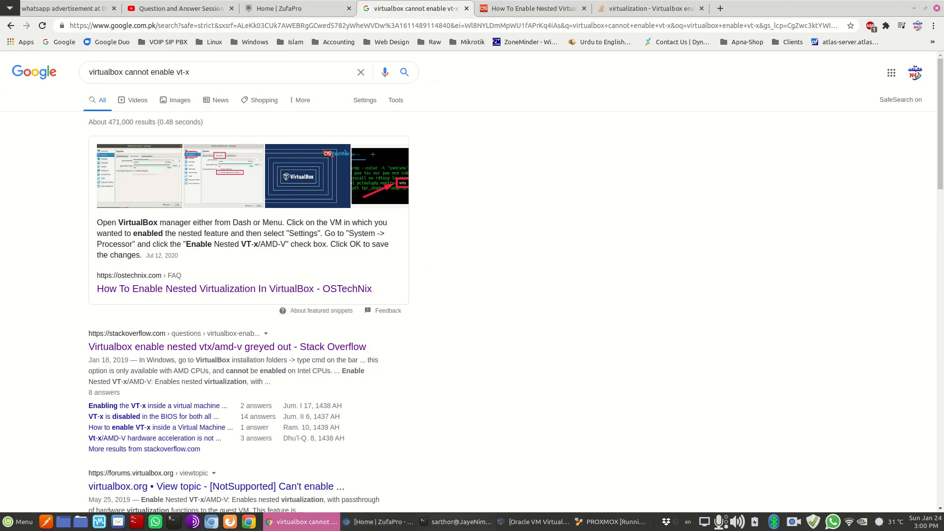
pyautogui.click(588, 519)
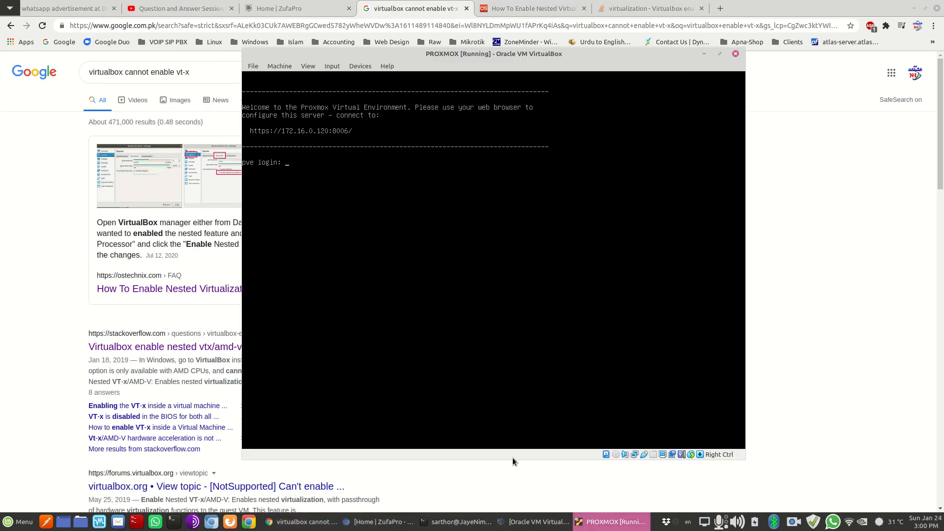
pyautogui.click(736, 54)
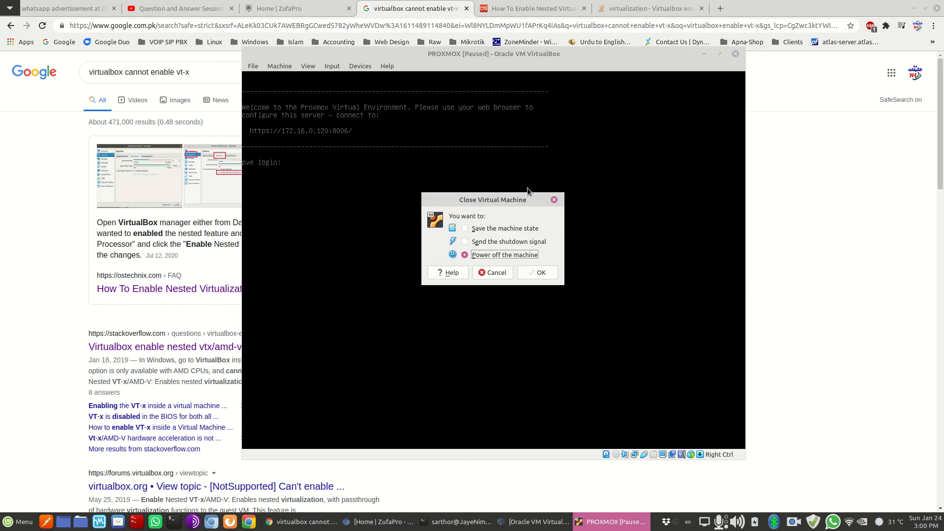
pyautogui.click(538, 273)
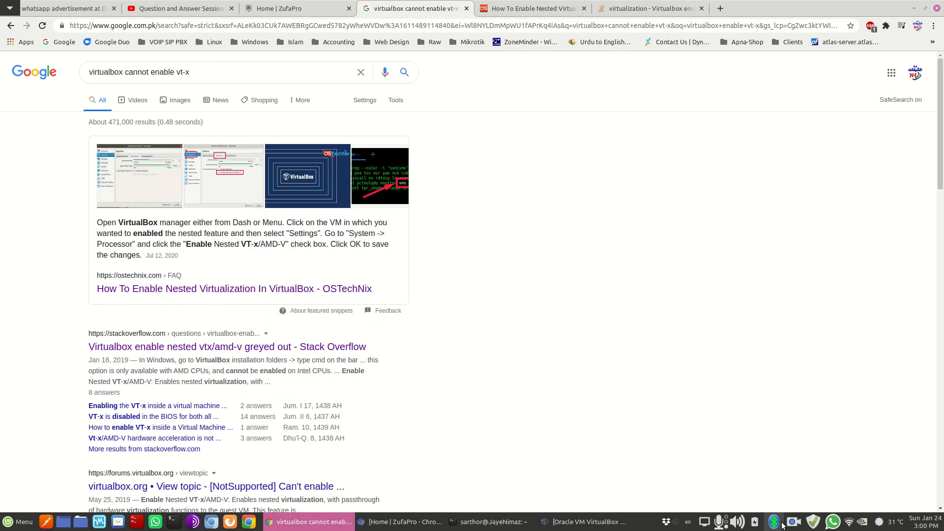